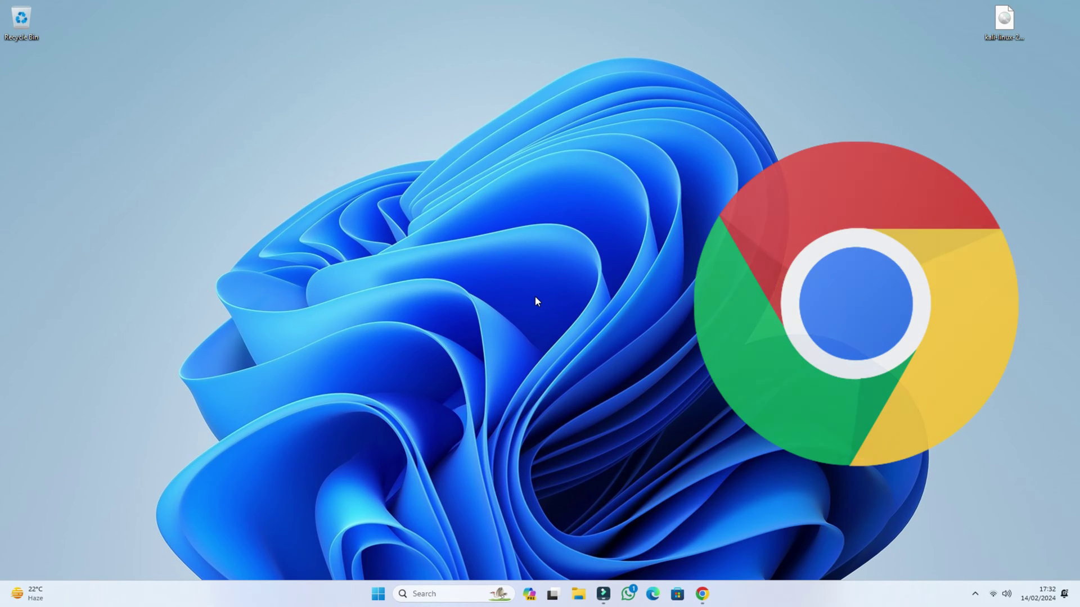
Search Google for 'virtualbox' in Chrome and open the official virtualbox.org site.
click(701, 594)
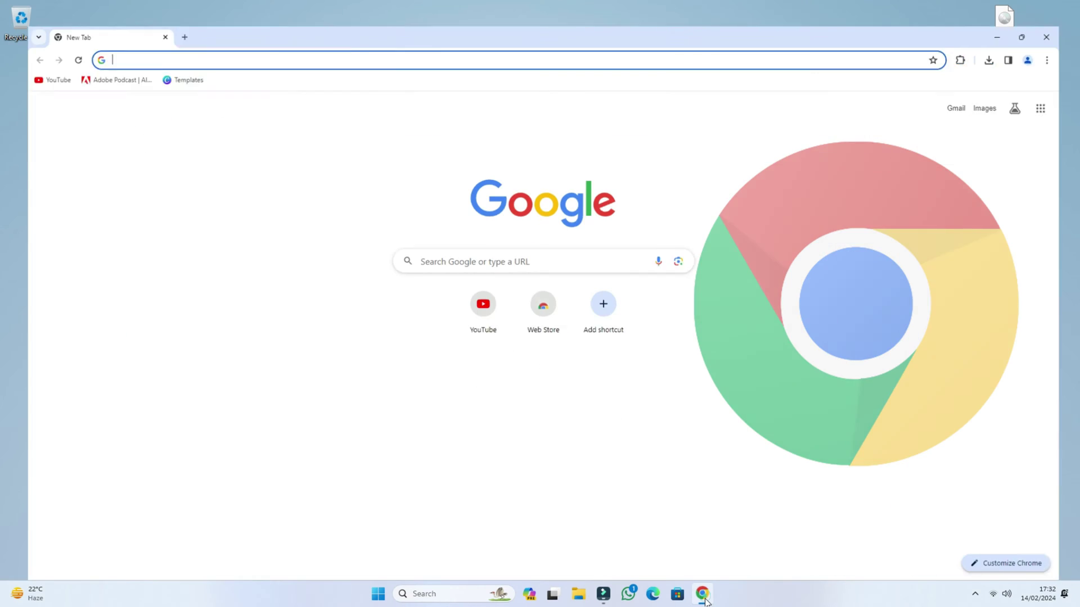
text(virtualbox)
key(Return)
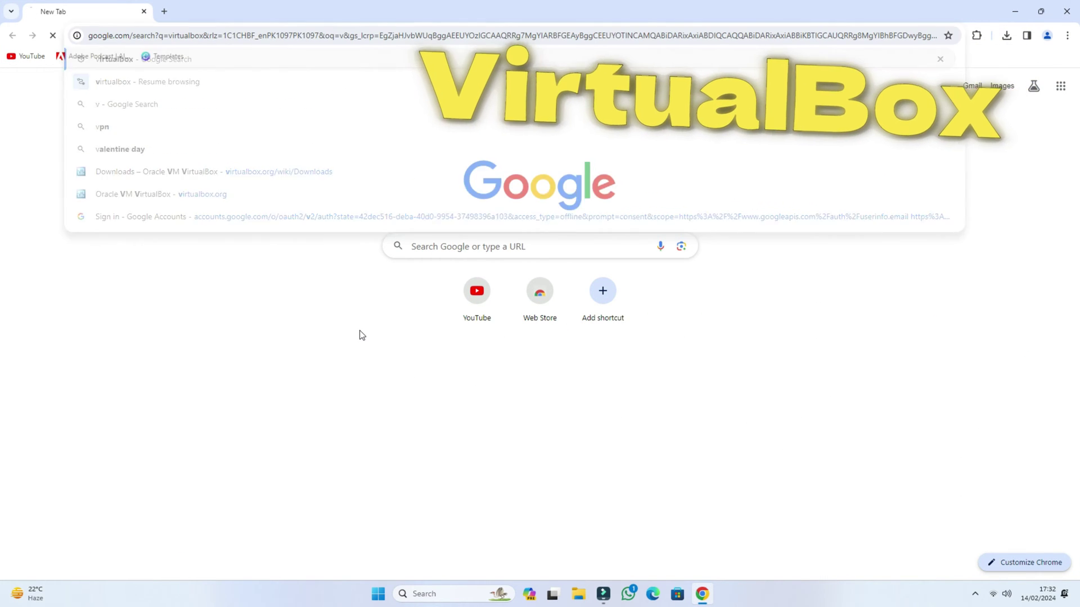
double_click(145, 76)
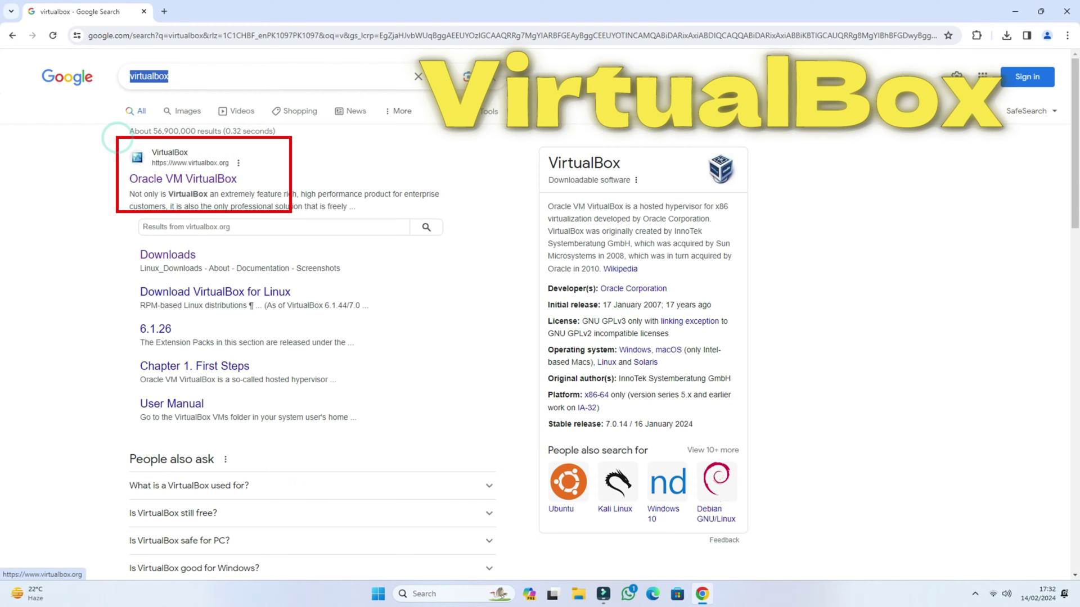
click(208, 185)
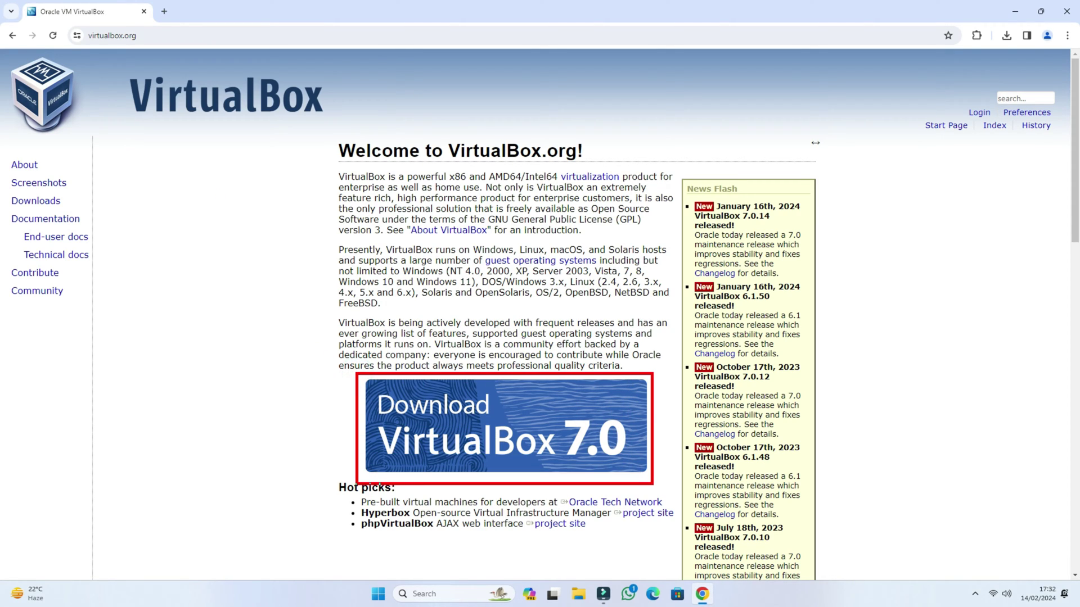
Download the VirtualBox 7.0.14 installer for Windows hosts.
click(559, 420)
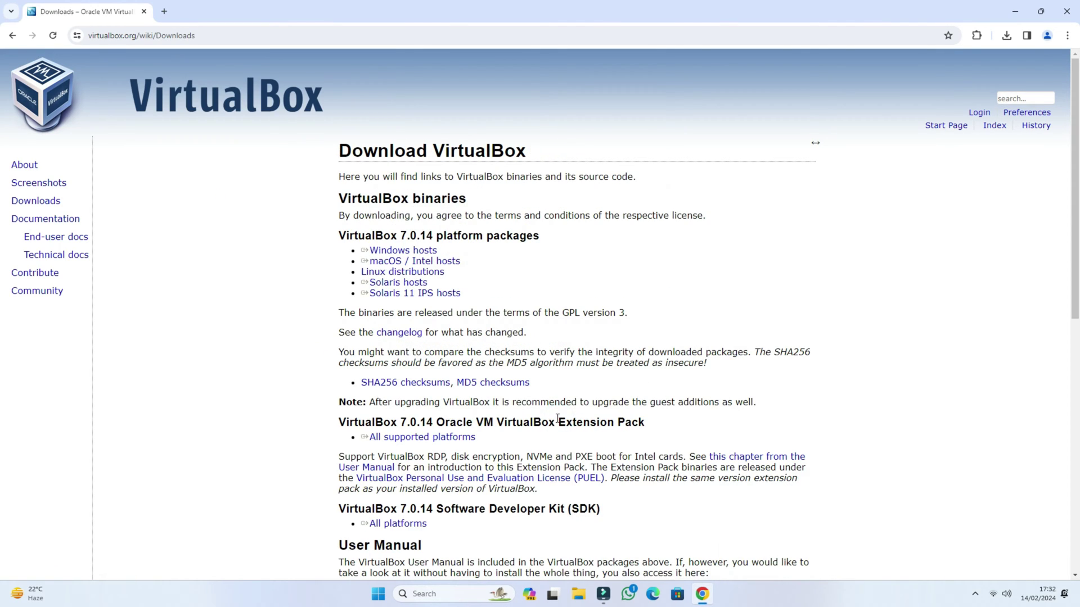
click(362, 247)
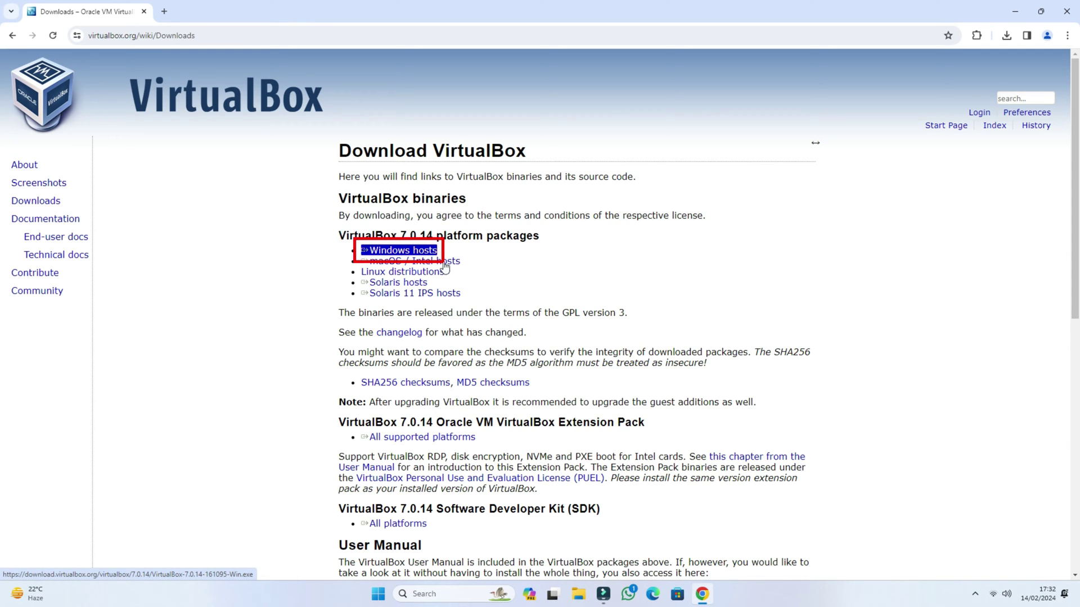
click(395, 249)
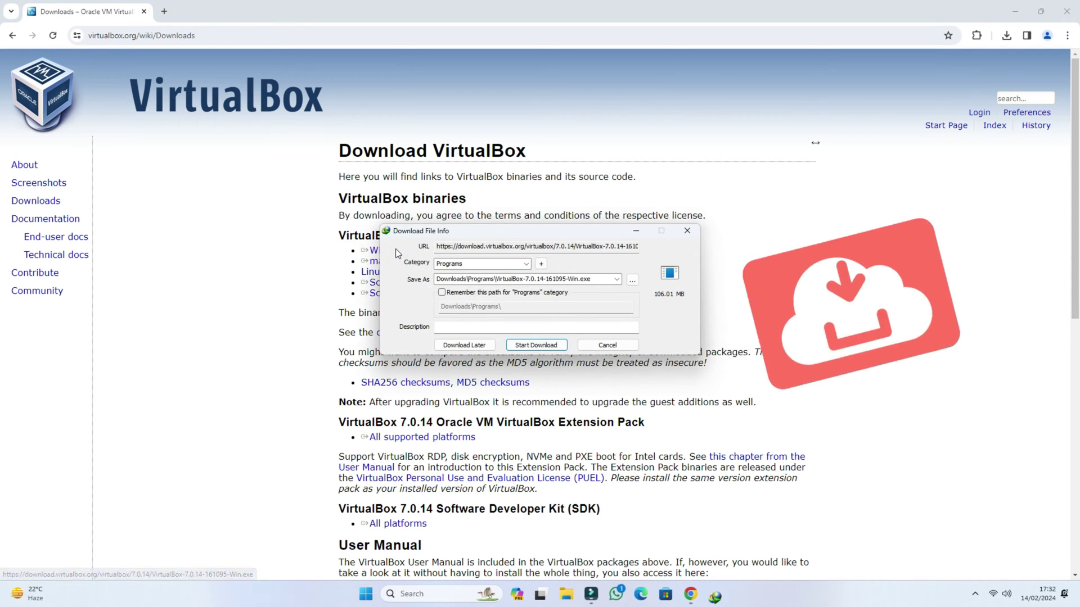
click(547, 344)
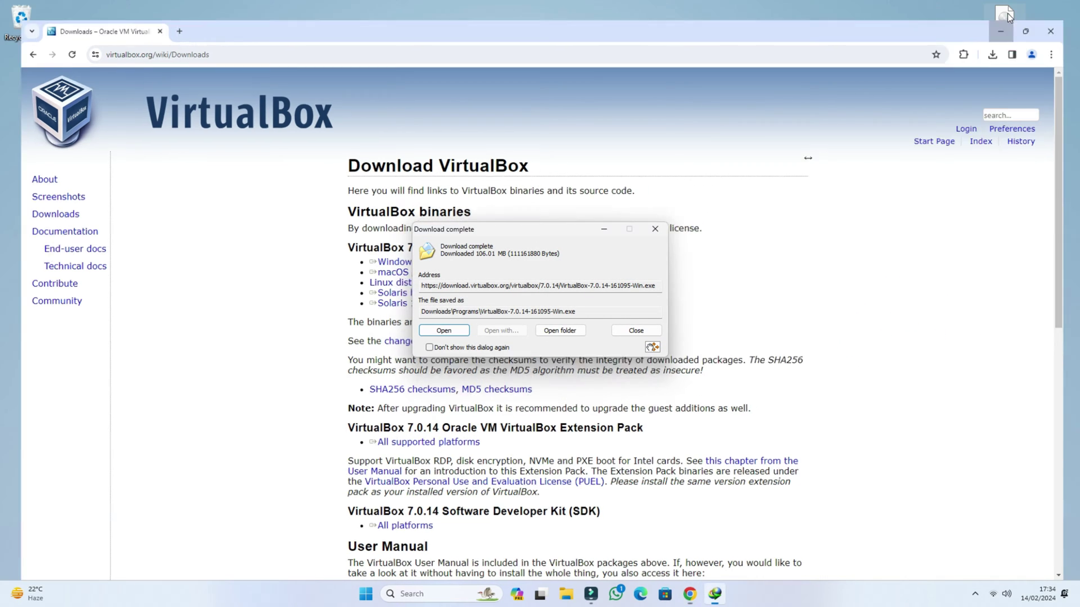
Run the downloaded VirtualBox 7.0.14 installer through to Finish, then close the Manager it launches.
click(1015, 11)
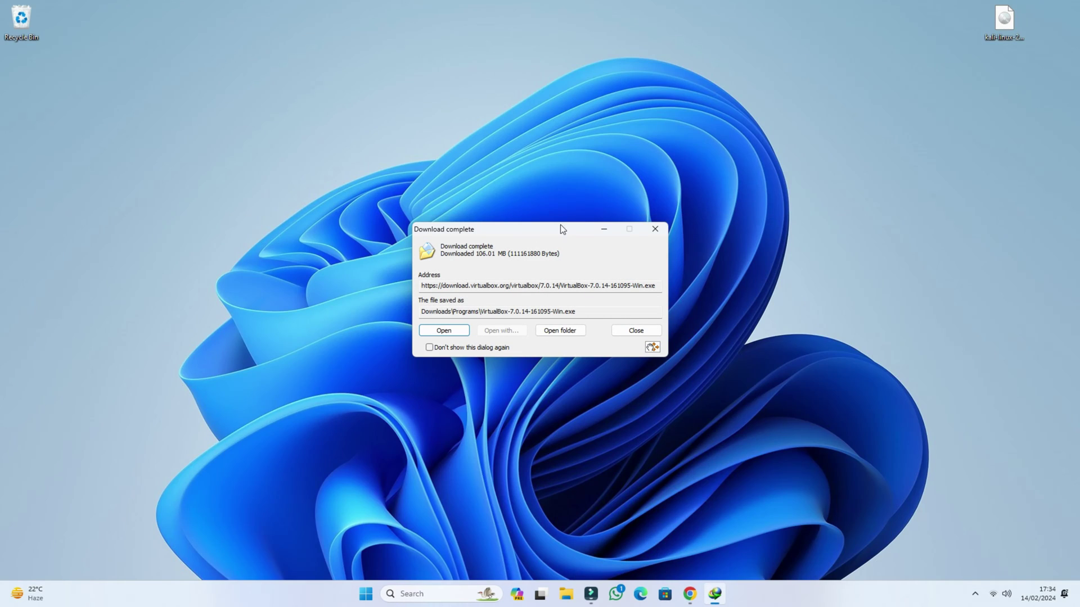
click(444, 330)
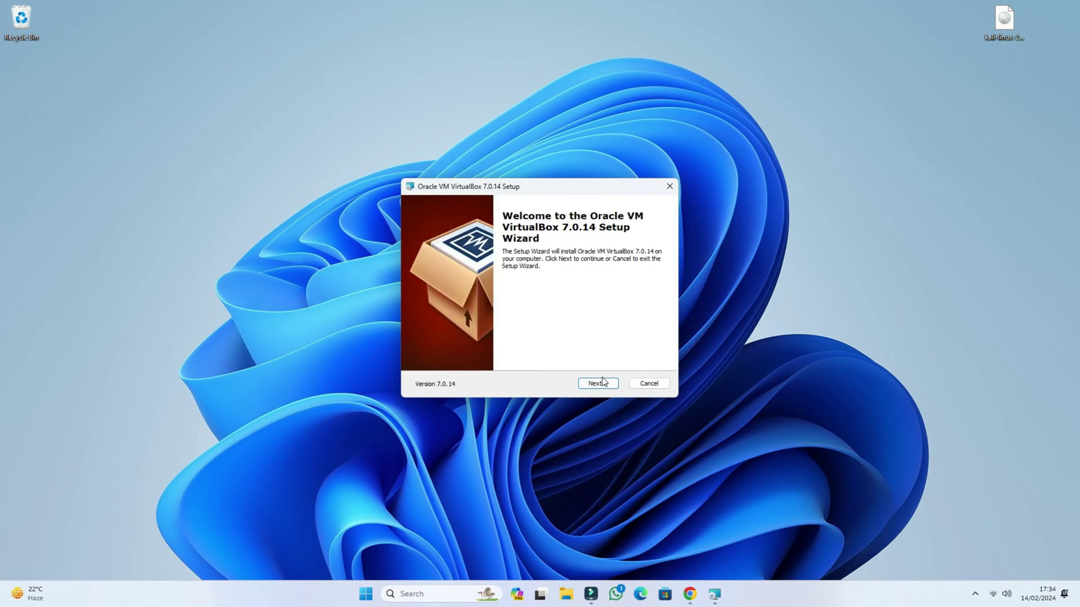
click(599, 383)
click(598, 383)
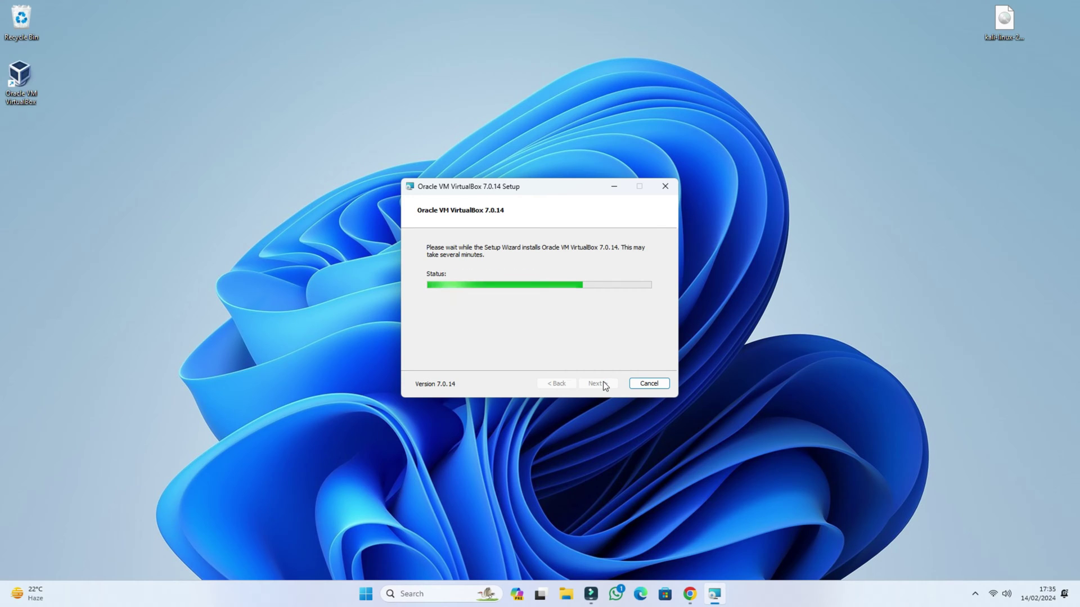
click(603, 381)
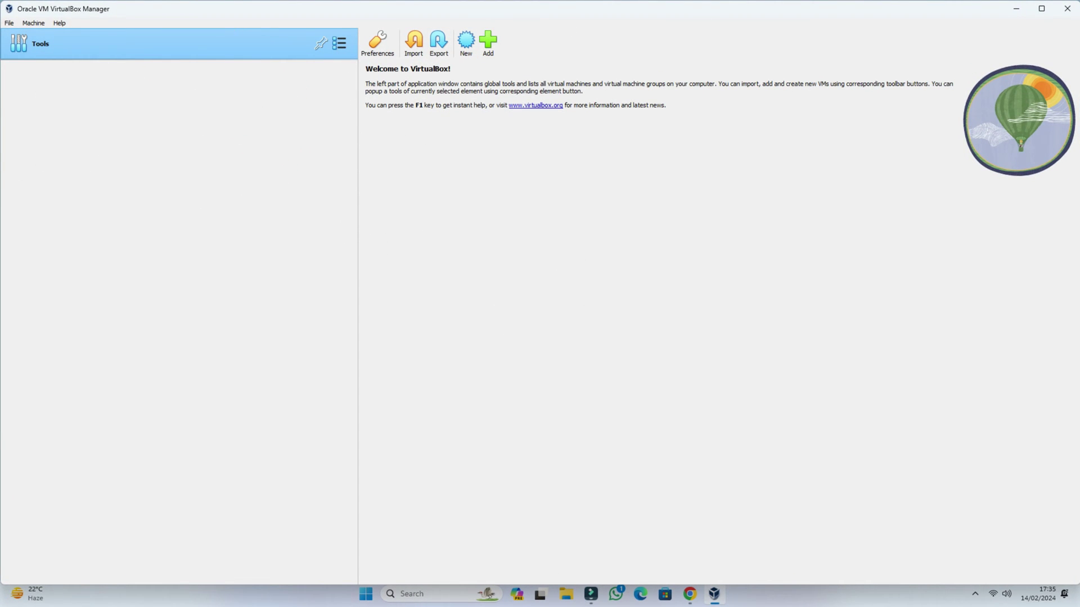
click(1066, 8)
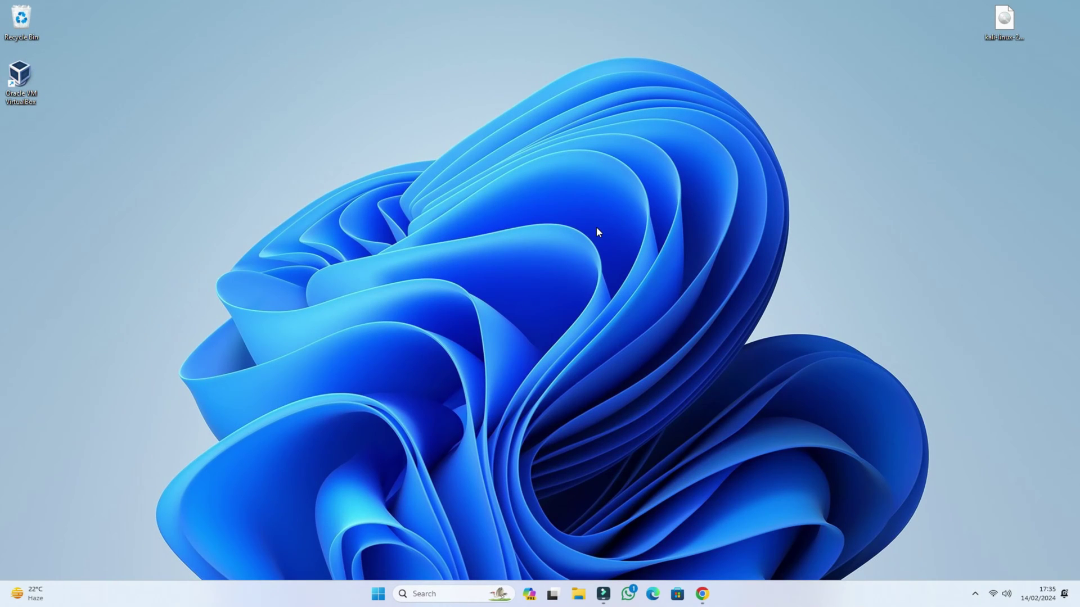
Search Google for 'kali linux' and open the official kali.org website.
click(702, 594)
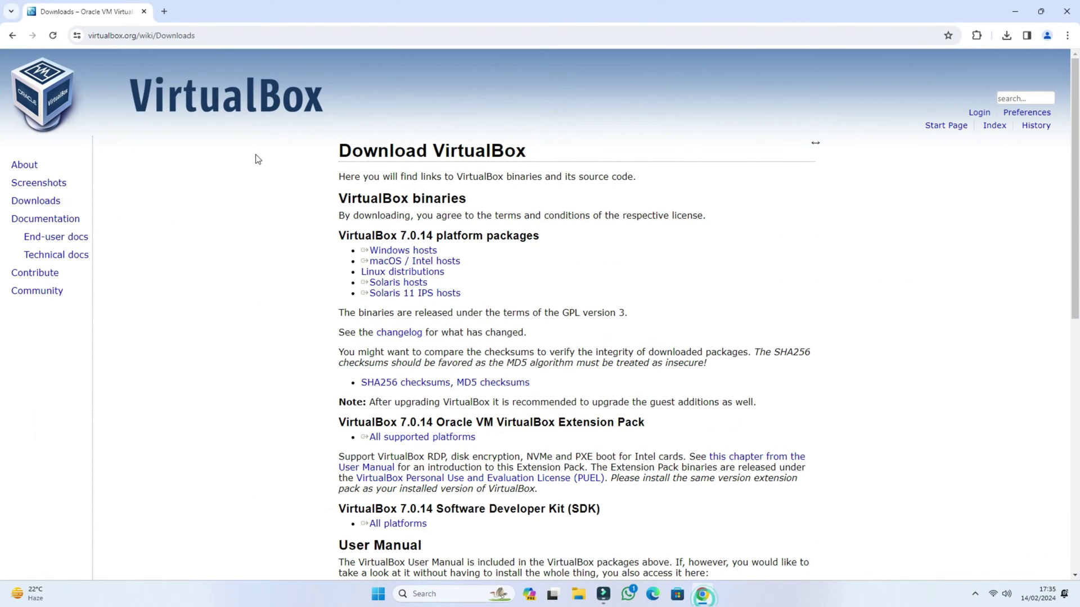
click(205, 35)
text(kal)
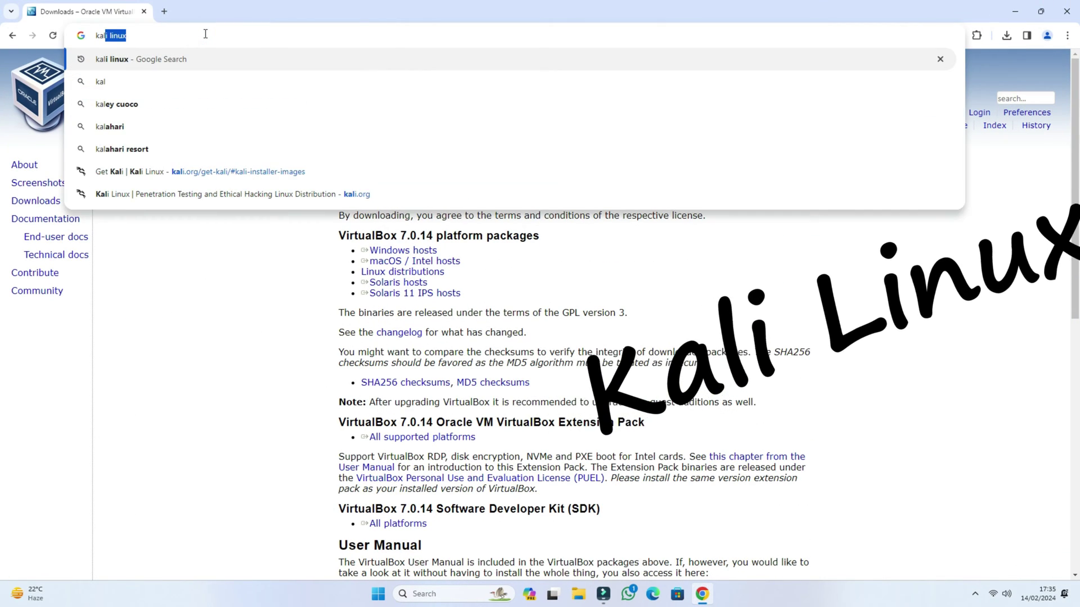
key(Return)
drag(179, 76, 112, 84)
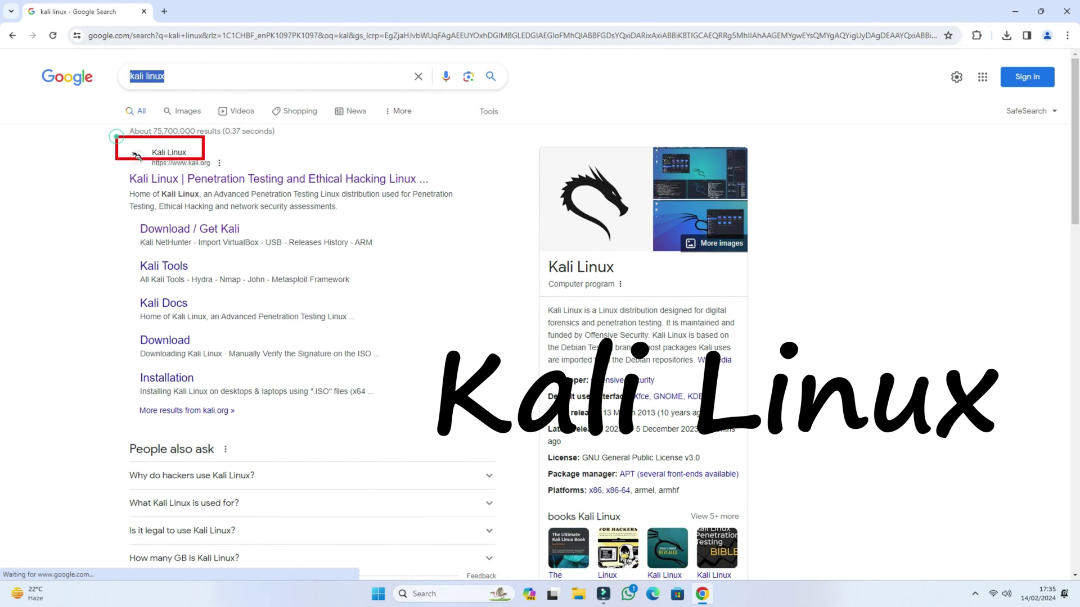
click(155, 179)
scroll(163, 224, down, 2)
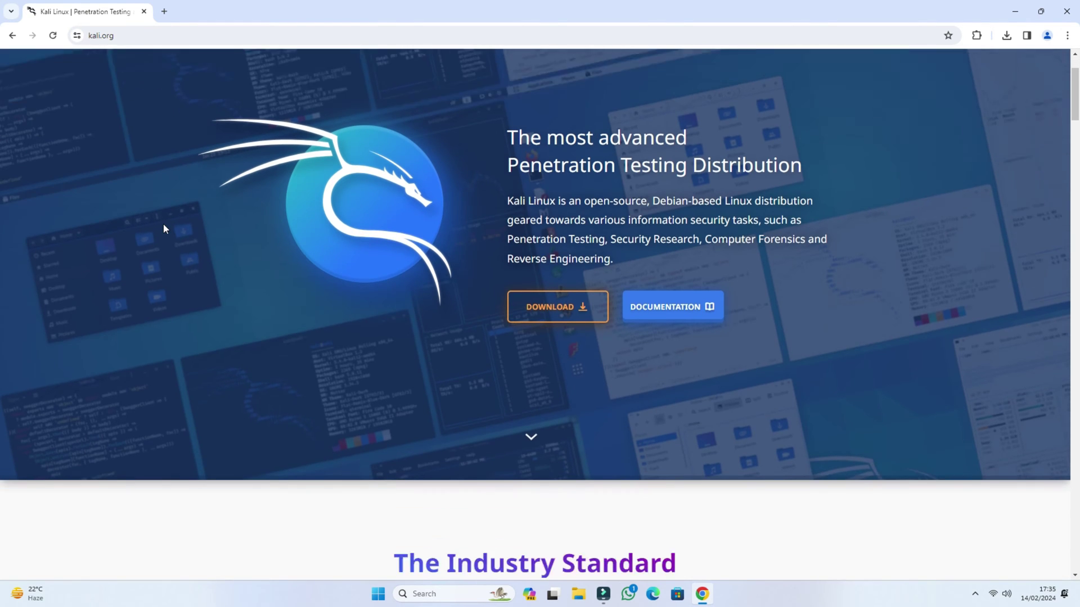
scroll(163, 223, up, 2)
scroll(163, 224, down, 5)
scroll(163, 224, up, 5)
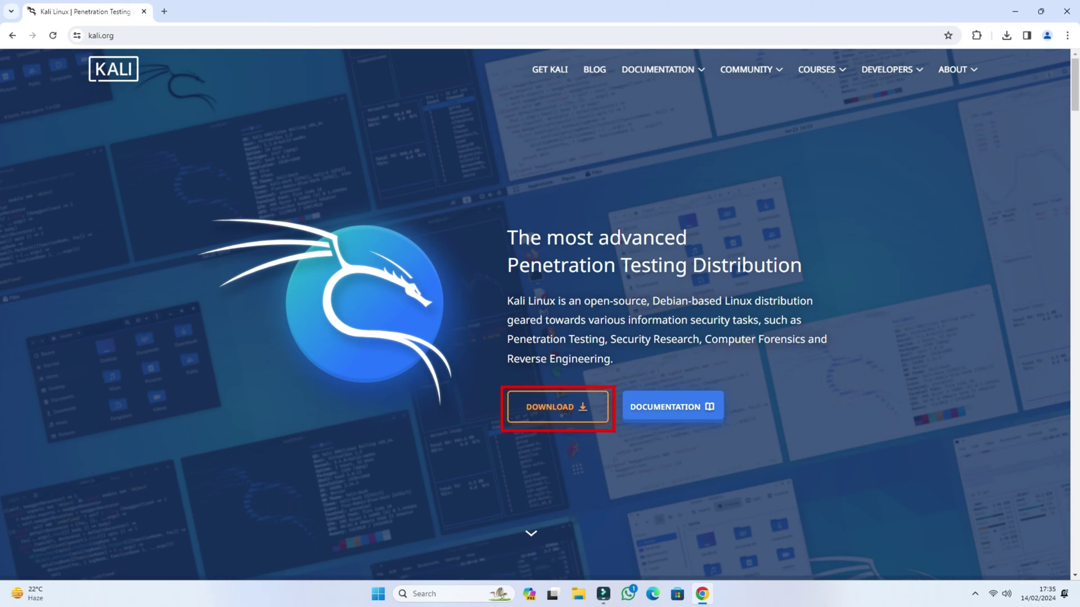
Locate the Kali 2023.4 64-bit installer image, cancel its download, and minimize Chrome.
click(576, 413)
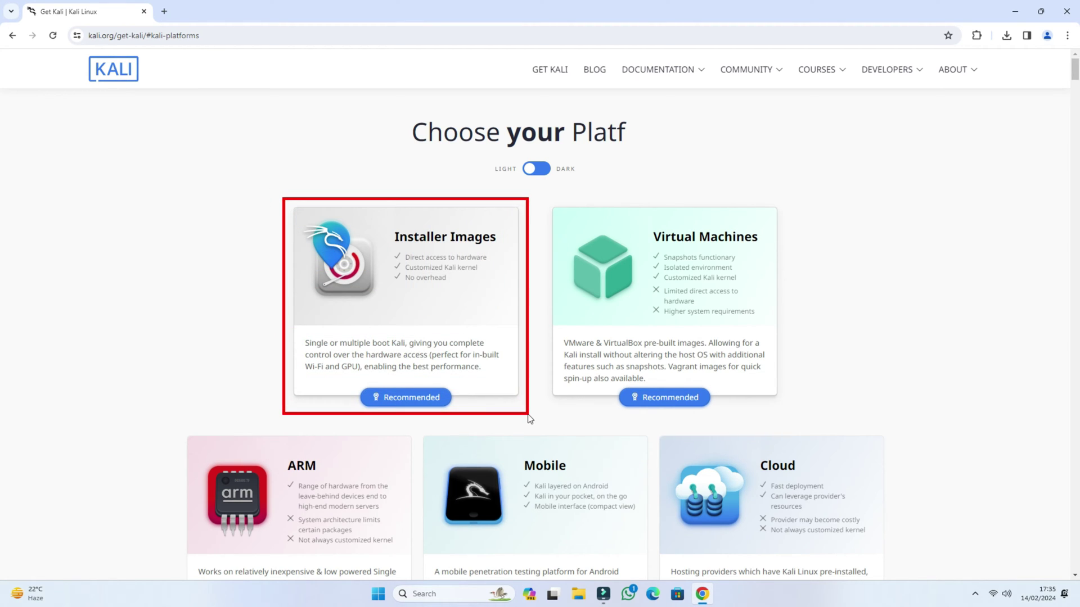
click(414, 297)
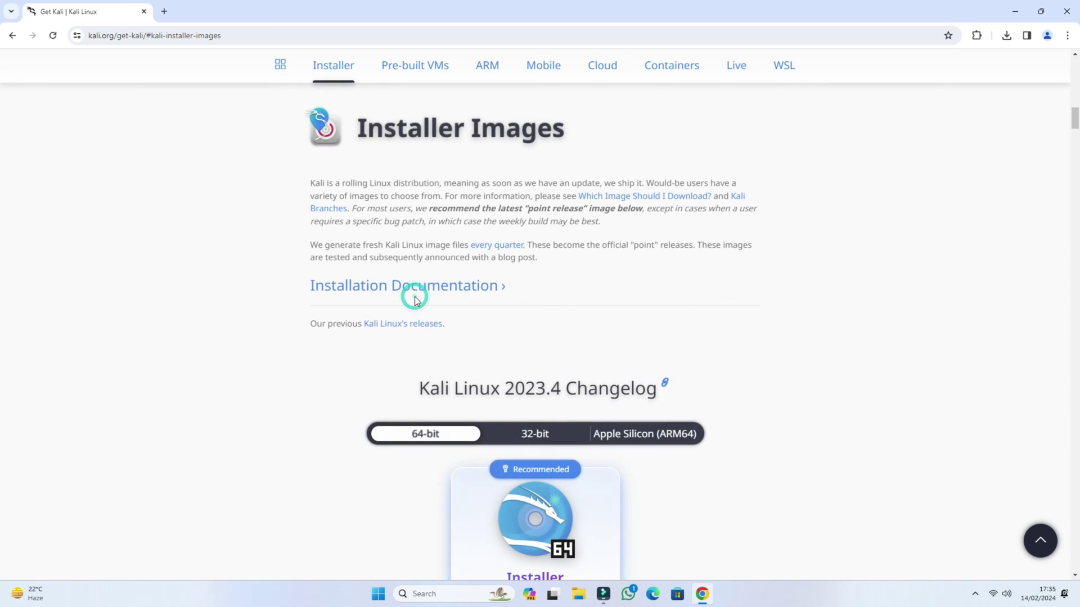
scroll(413, 295, down, 3)
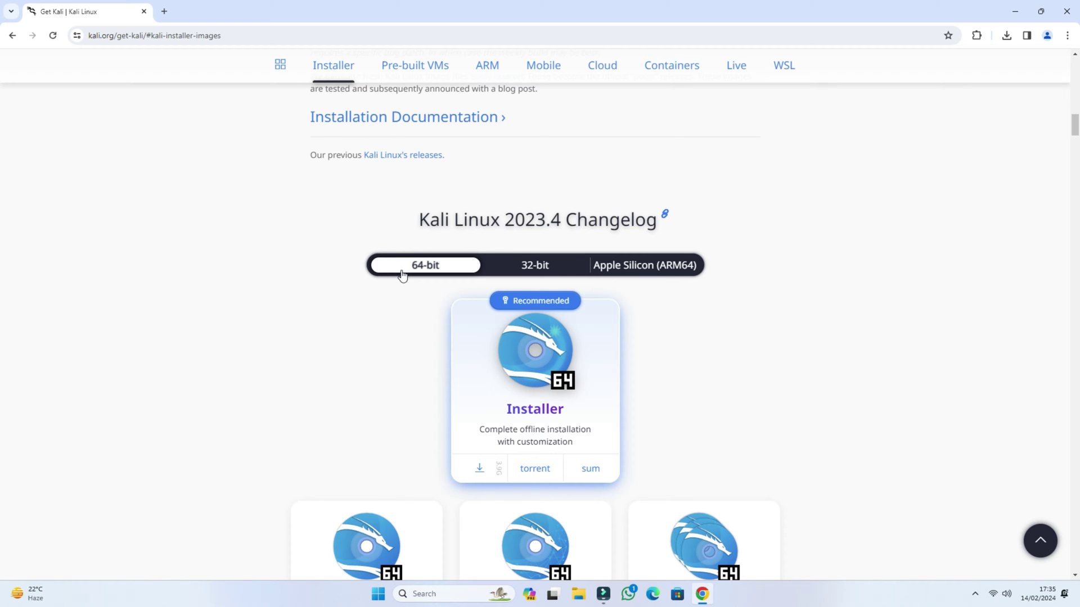
click(479, 466)
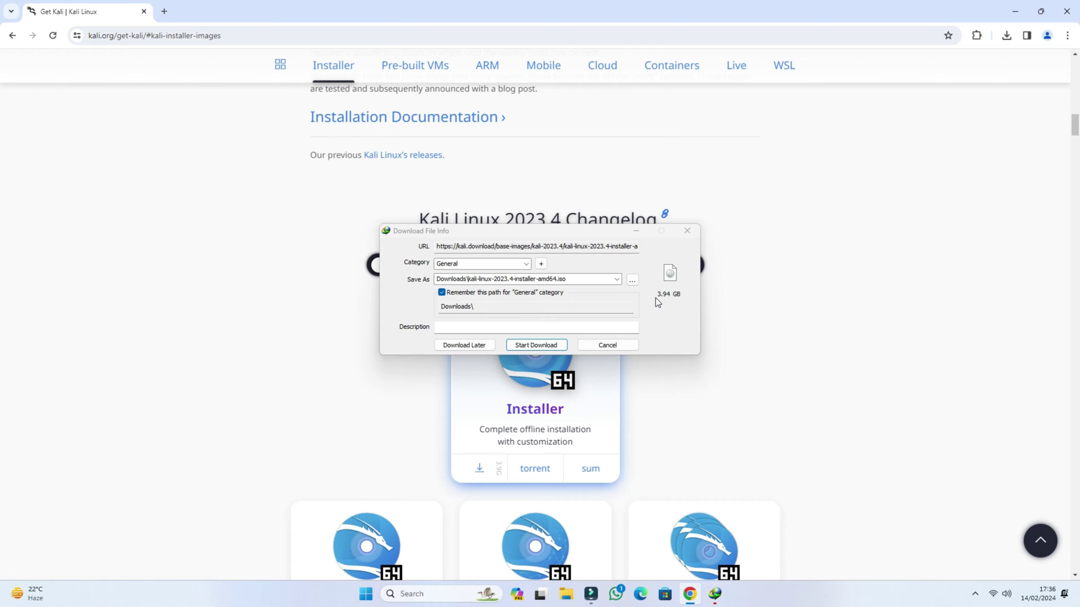
click(618, 345)
click(571, 345)
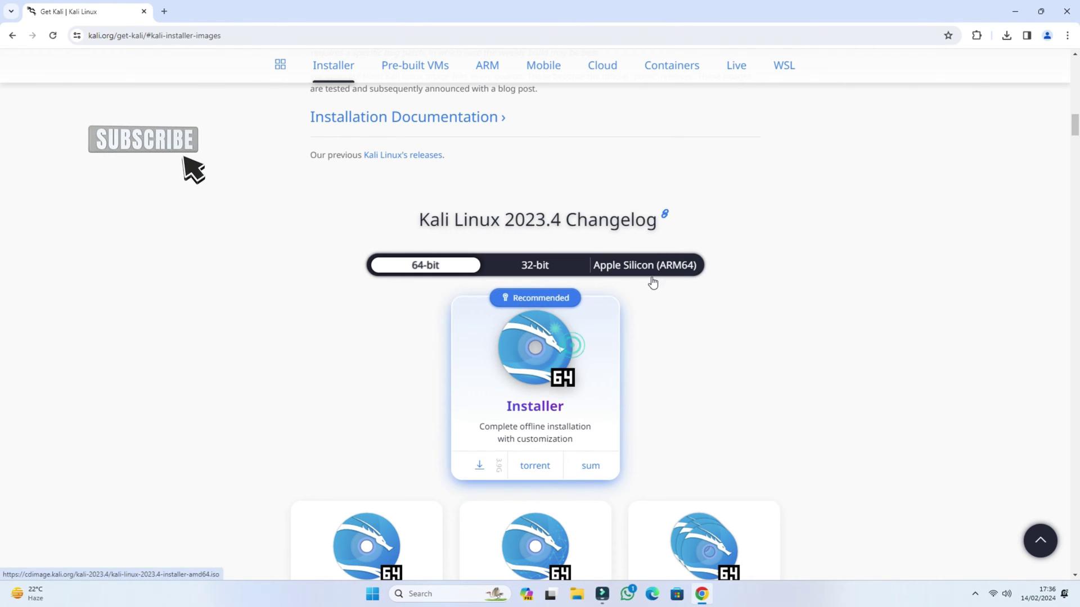
click(1013, 12)
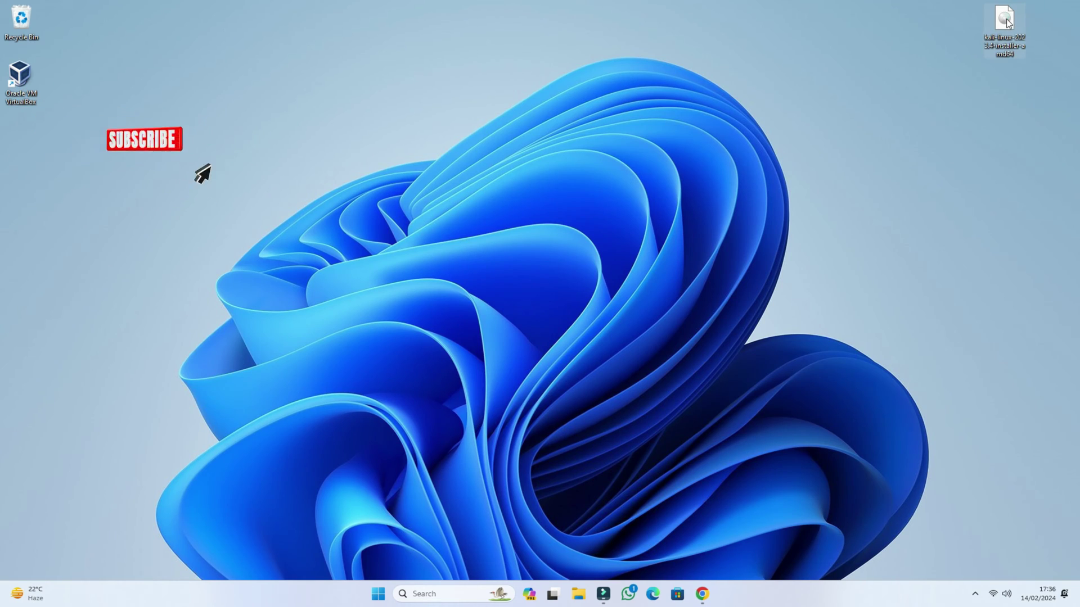
Move the kali-linux ISO icon lower on the desktop and launch VirtualBox from its shortcut.
drag(1006, 18, 1004, 83)
click(976, 54)
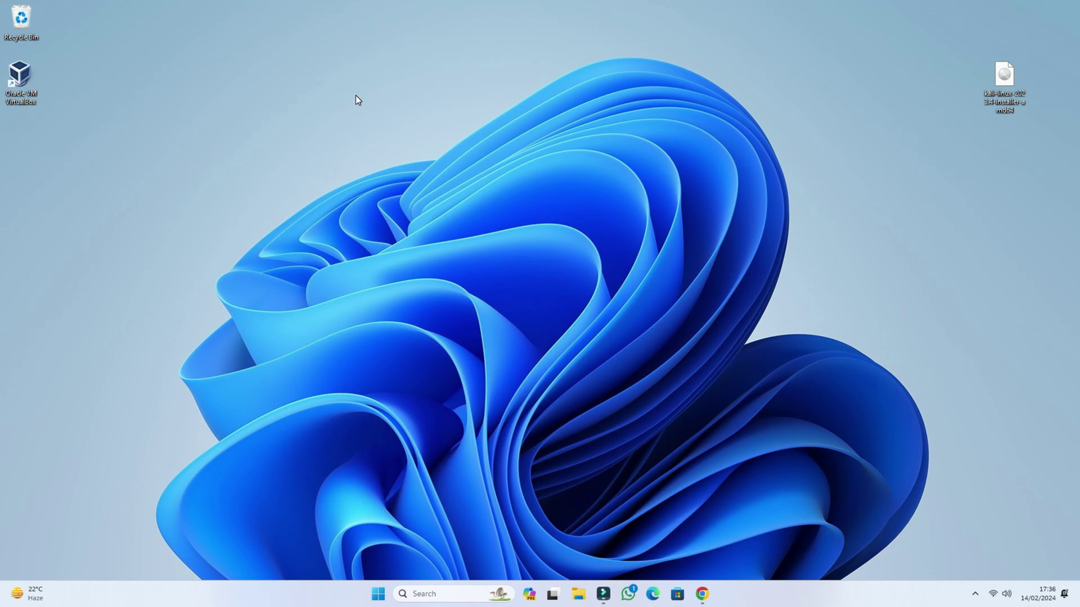
click(24, 76)
double_click(23, 76)
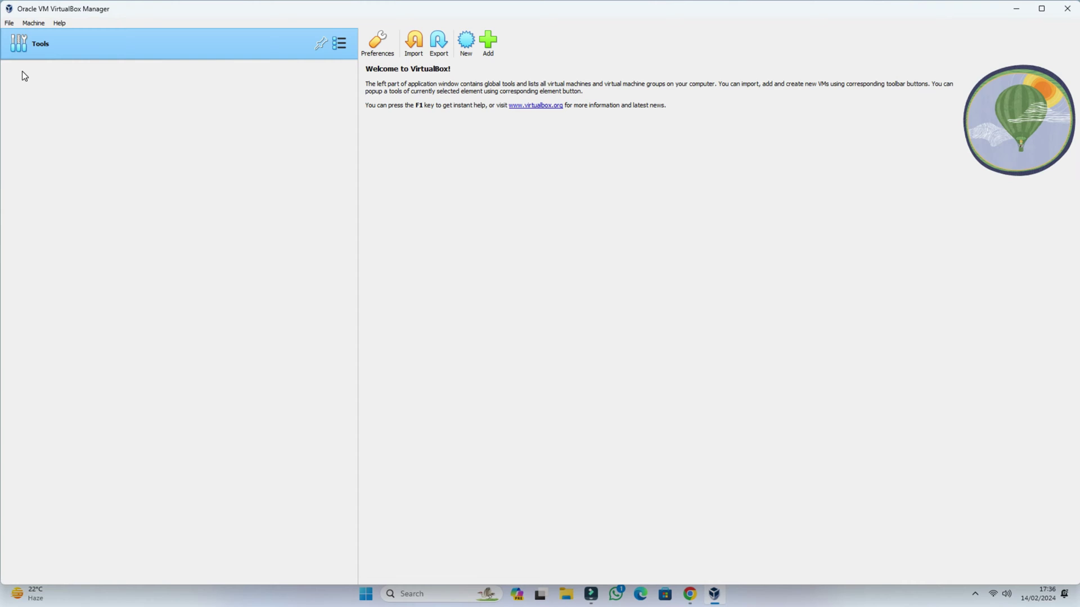
Start a new virtual machine named 'Kali Linux'.
click(466, 45)
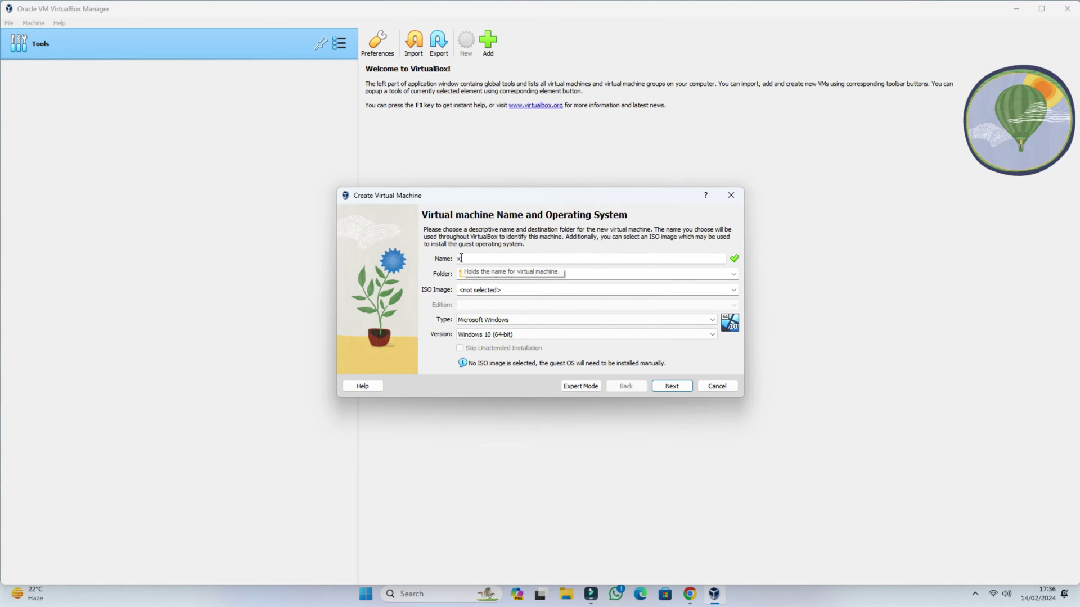
text(Kali Linu)
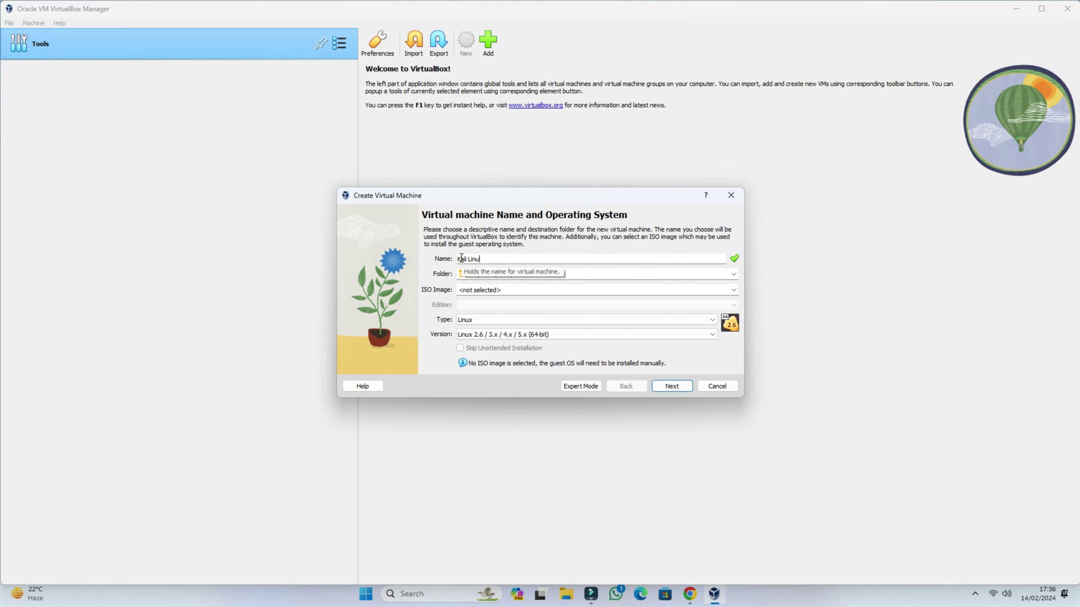
text(x)
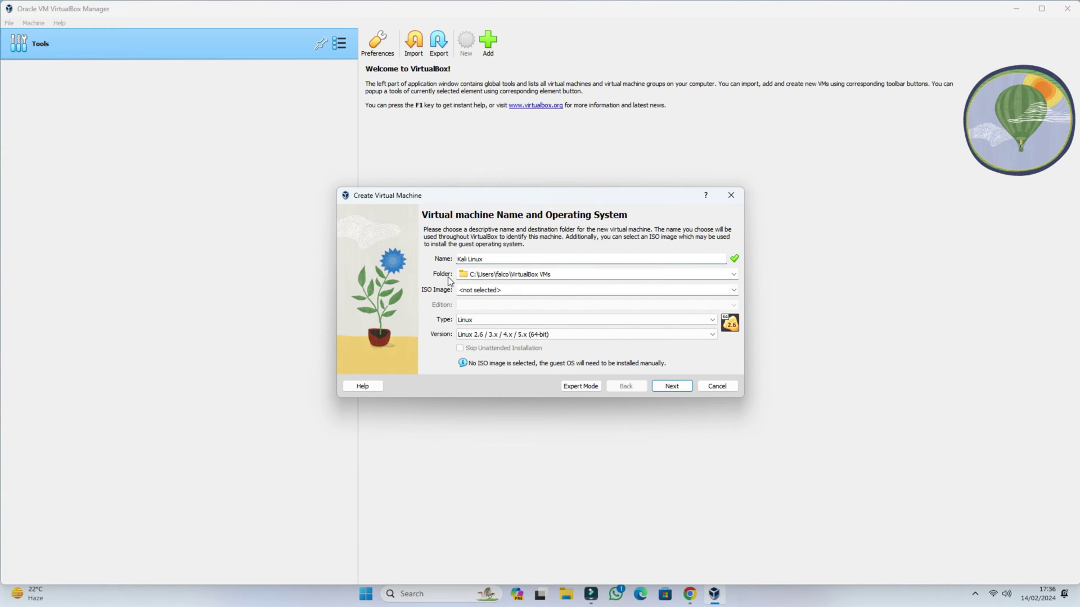
click(478, 275)
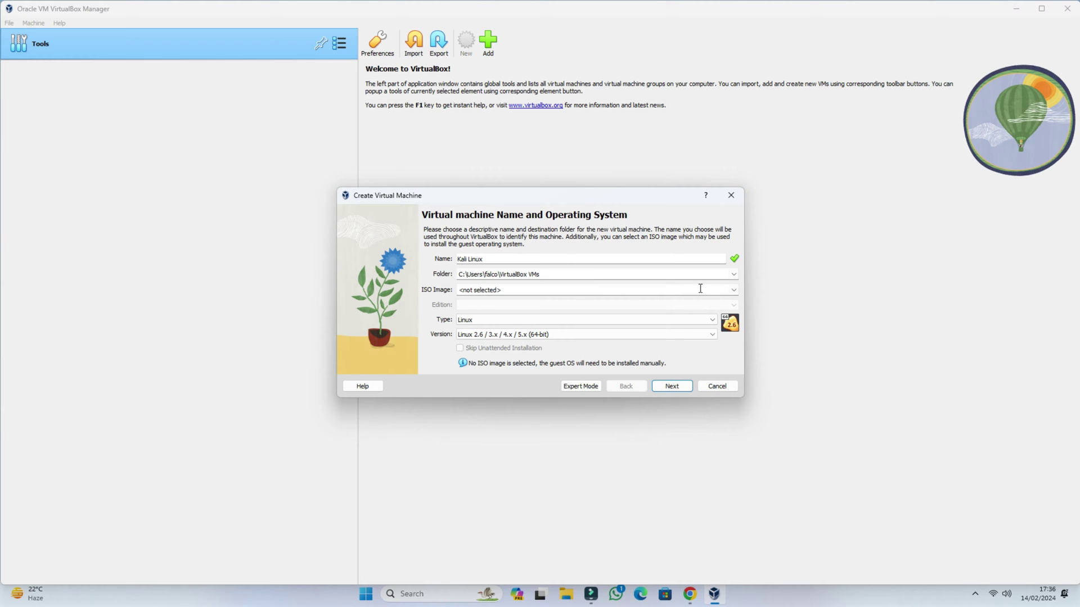
Create a 'Kali Linux' folder on New Volume (D:) and select it as the machine folder.
click(733, 275)
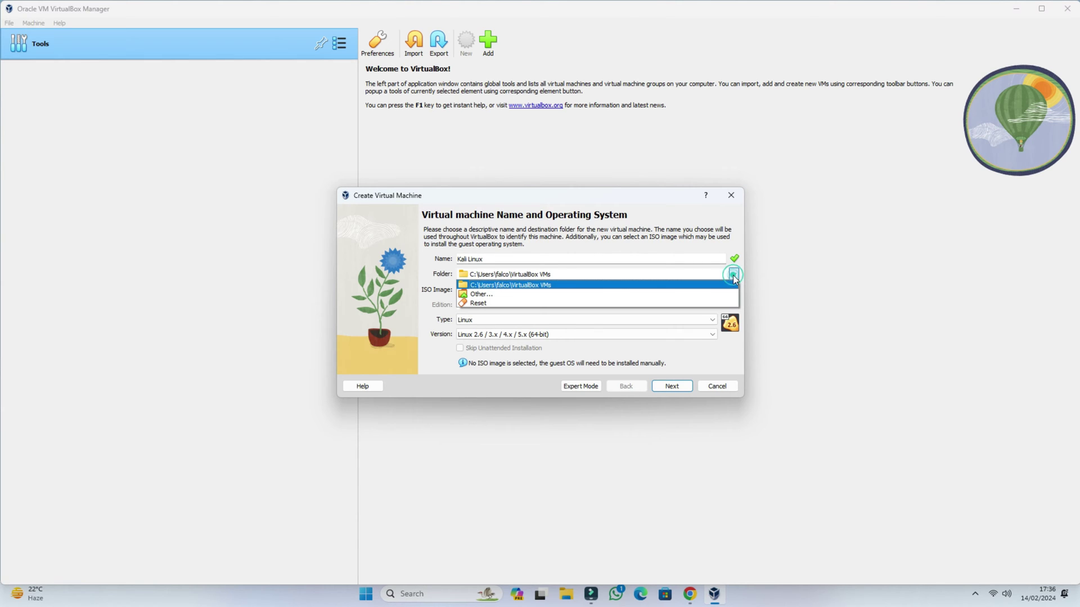
click(488, 294)
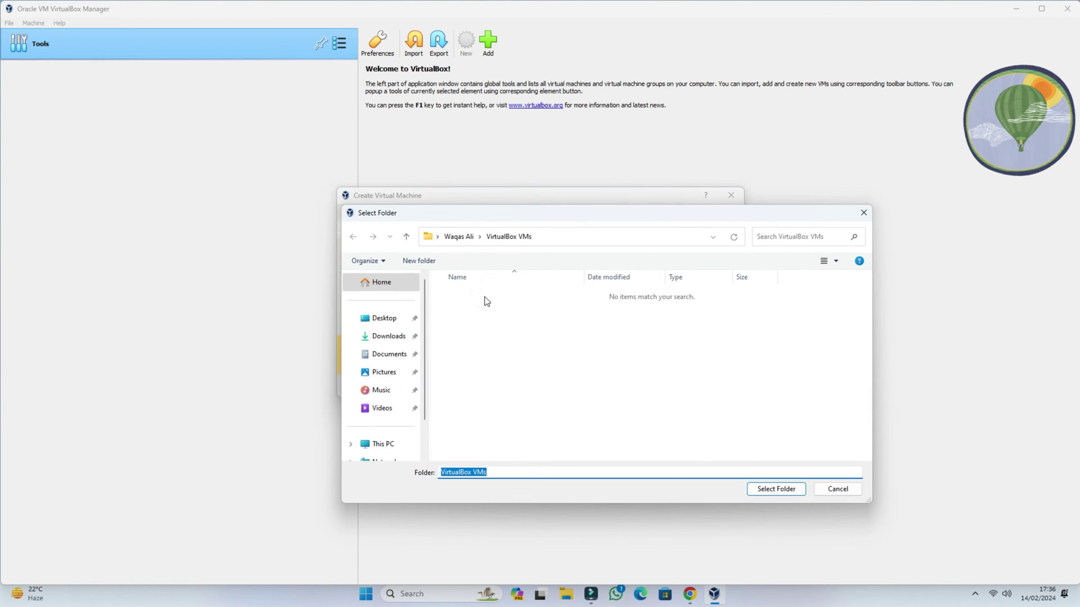
scroll(391, 371, down, 1)
click(388, 387)
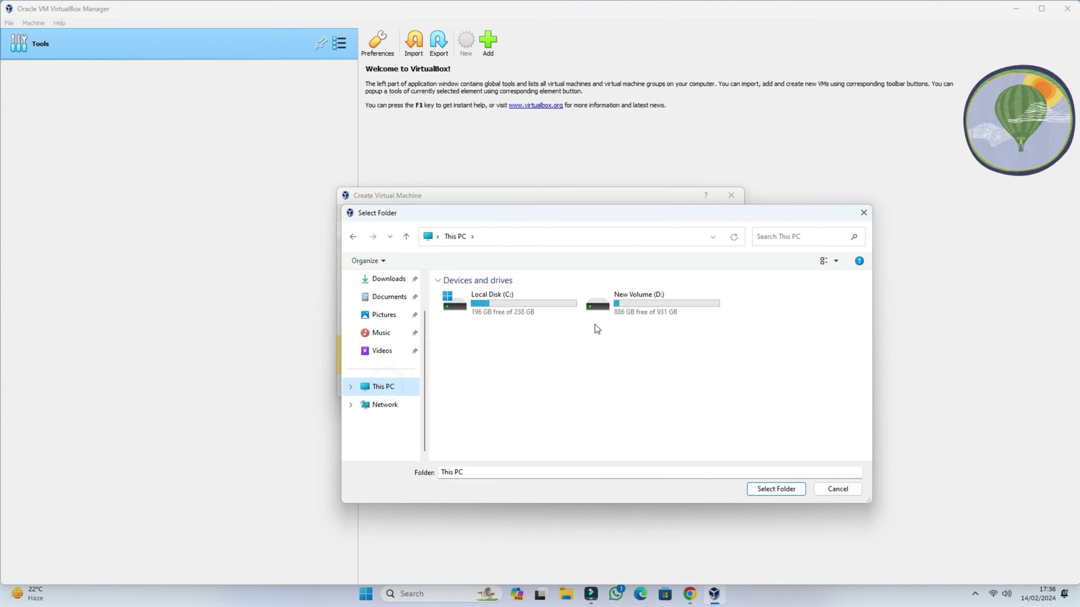
double_click(620, 306)
right_click(500, 376)
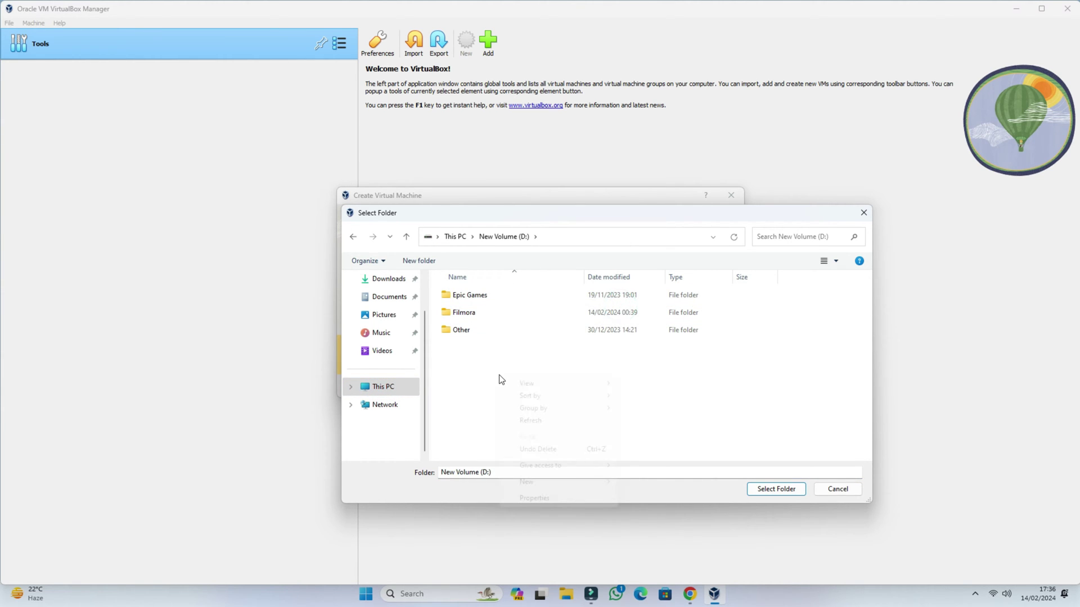
click(566, 480)
click(641, 482)
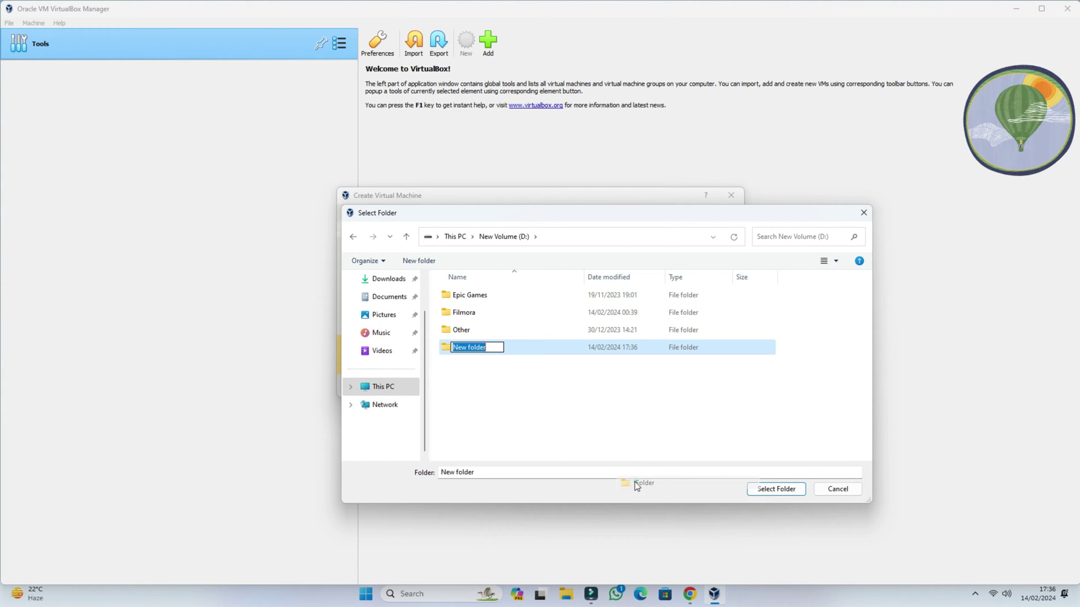
text(Kali Linux)
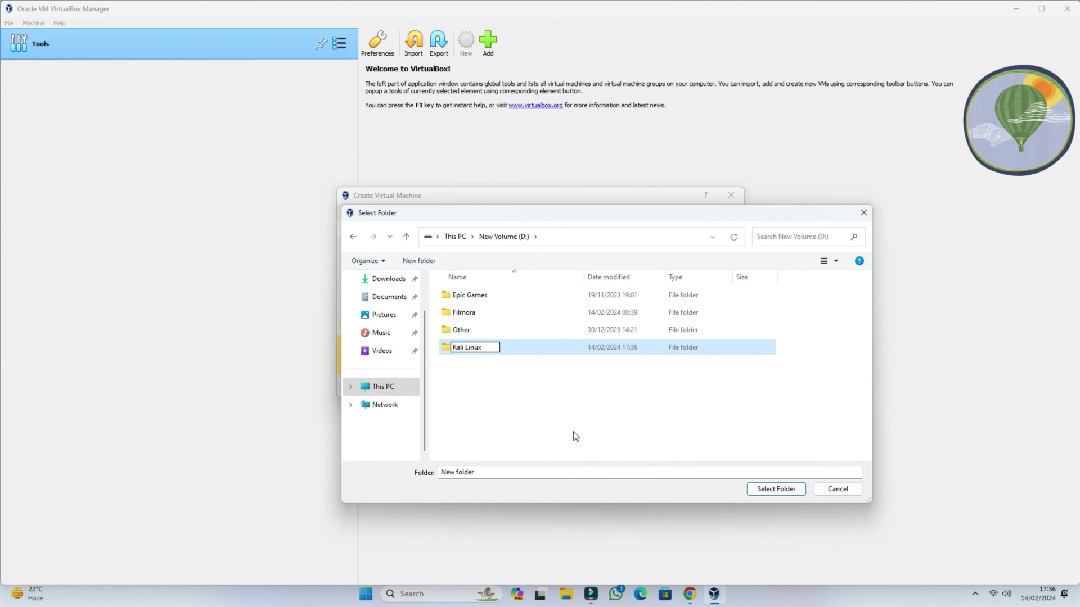
click(575, 436)
click(454, 348)
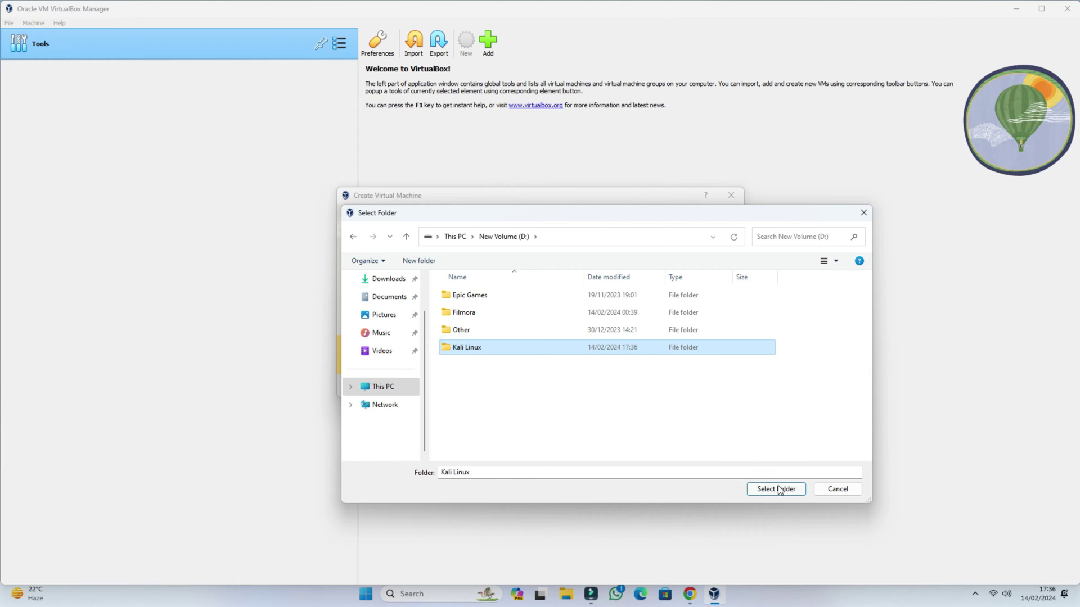
click(779, 490)
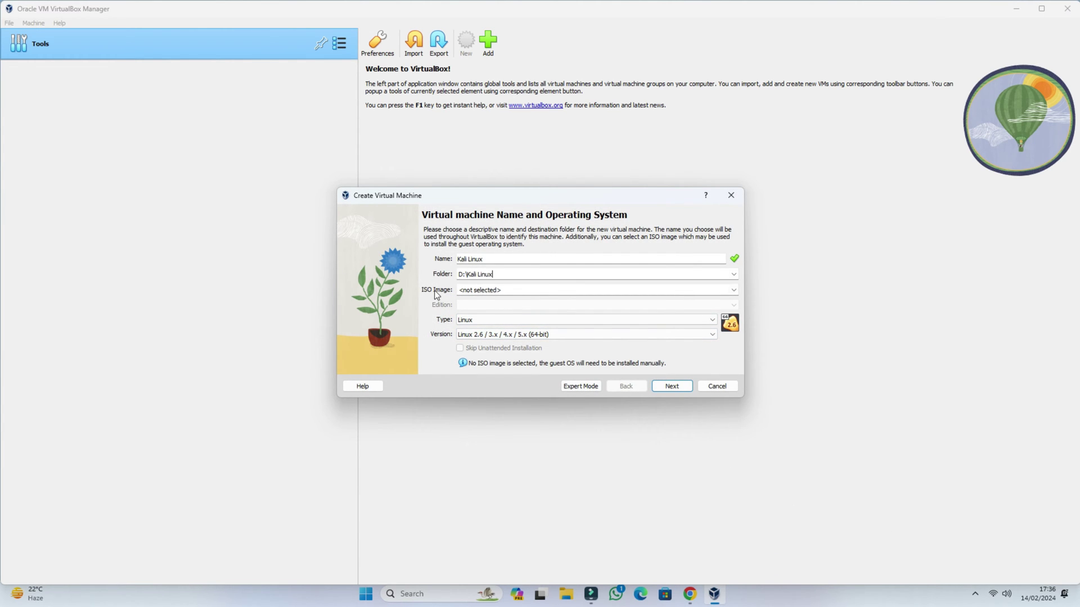
Attach the kali-linux-2023.4-installer-amd64 ISO from the Desktop as the machine's installation image.
click(734, 291)
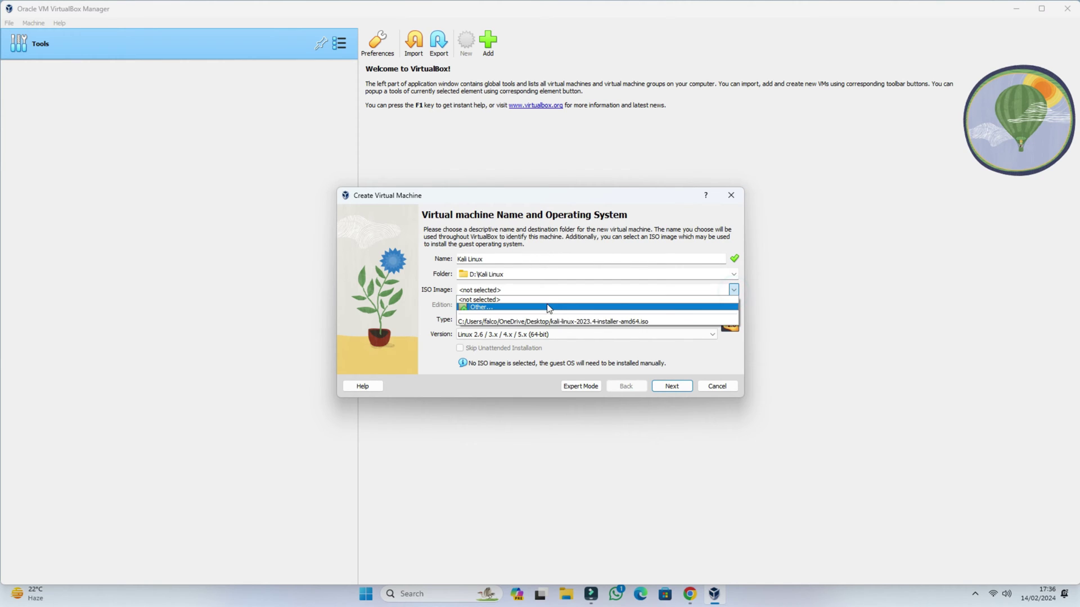
click(496, 308)
click(385, 336)
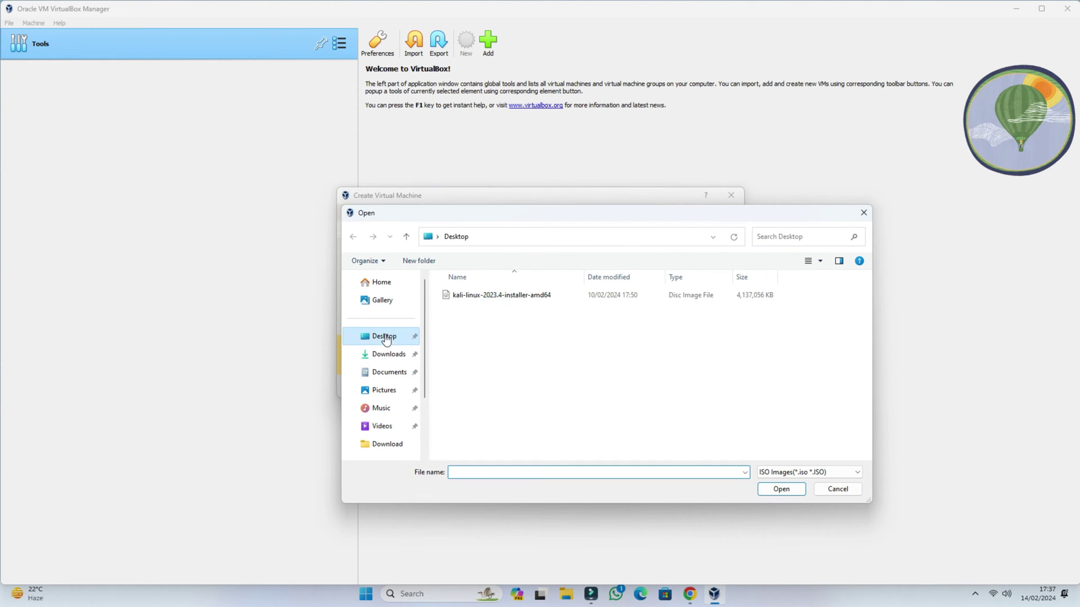
click(476, 299)
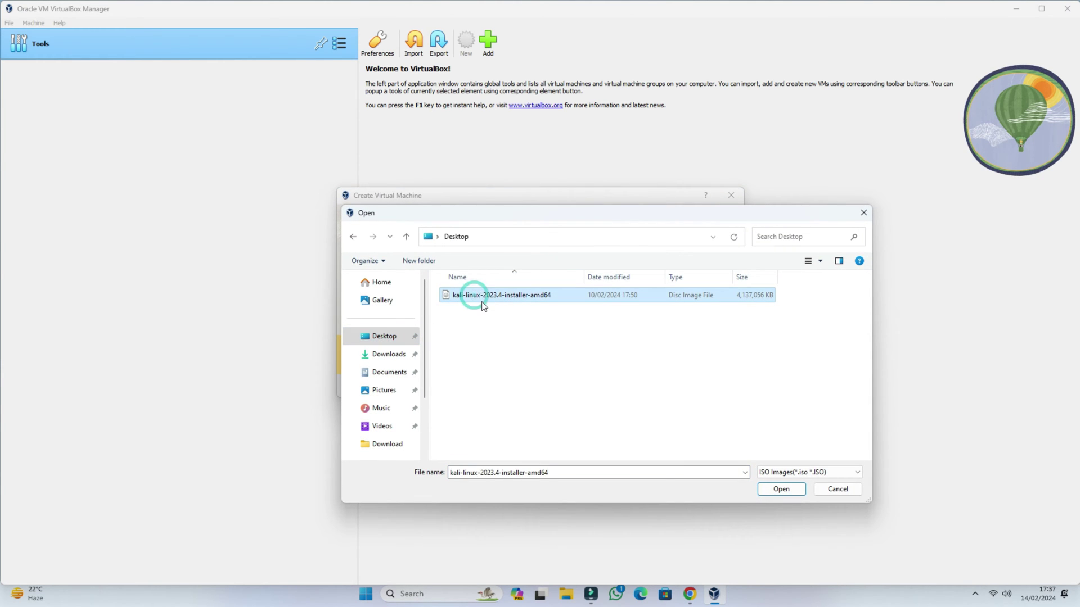
click(779, 489)
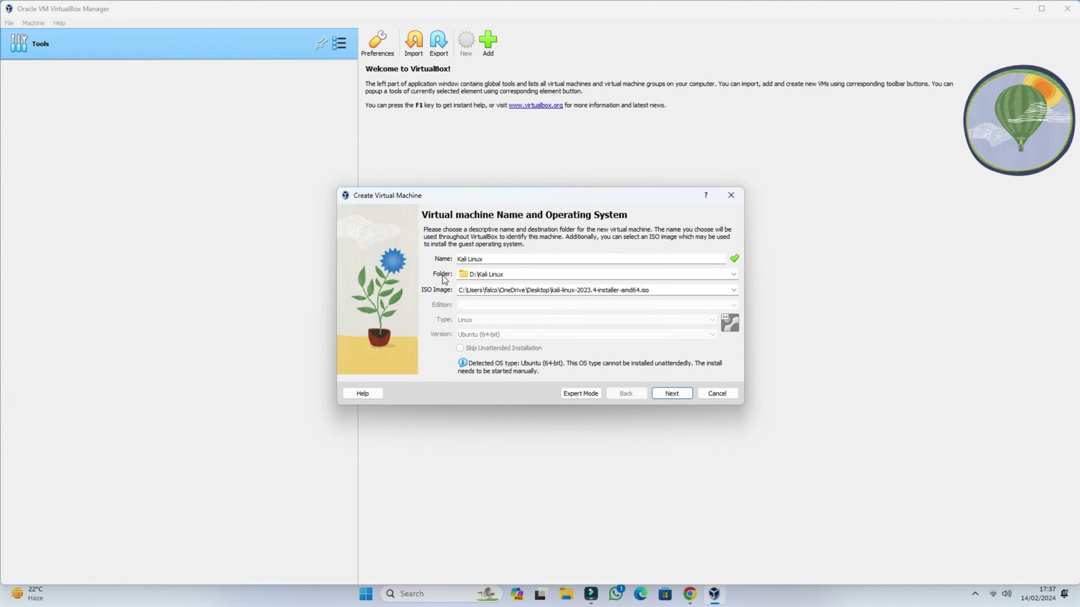
click(675, 394)
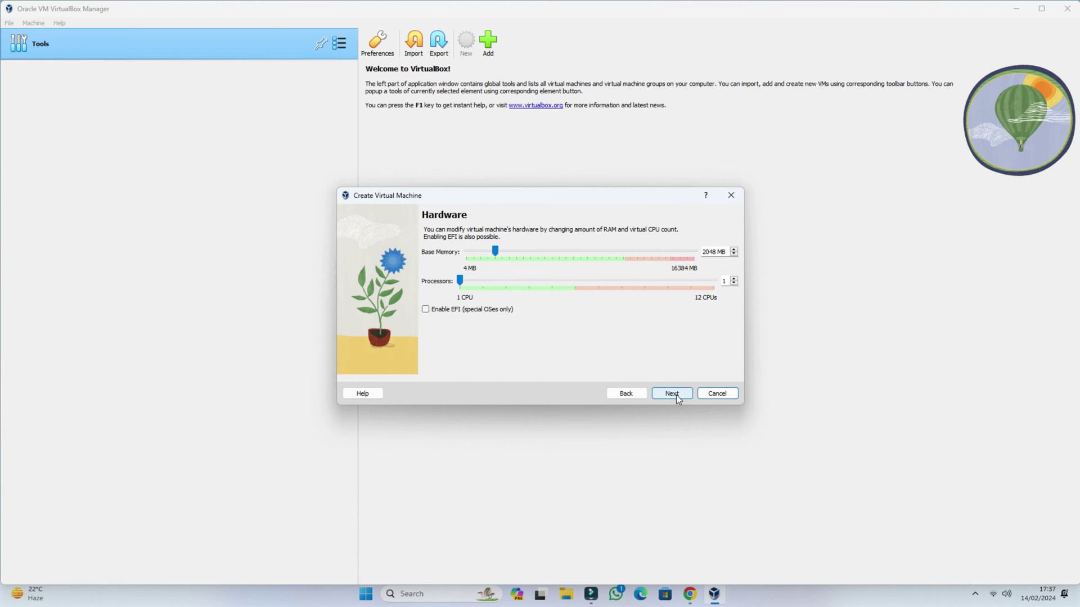
Give the machine 10000 MB base memory and 3 processors.
drag(495, 252, 605, 253)
click(734, 250)
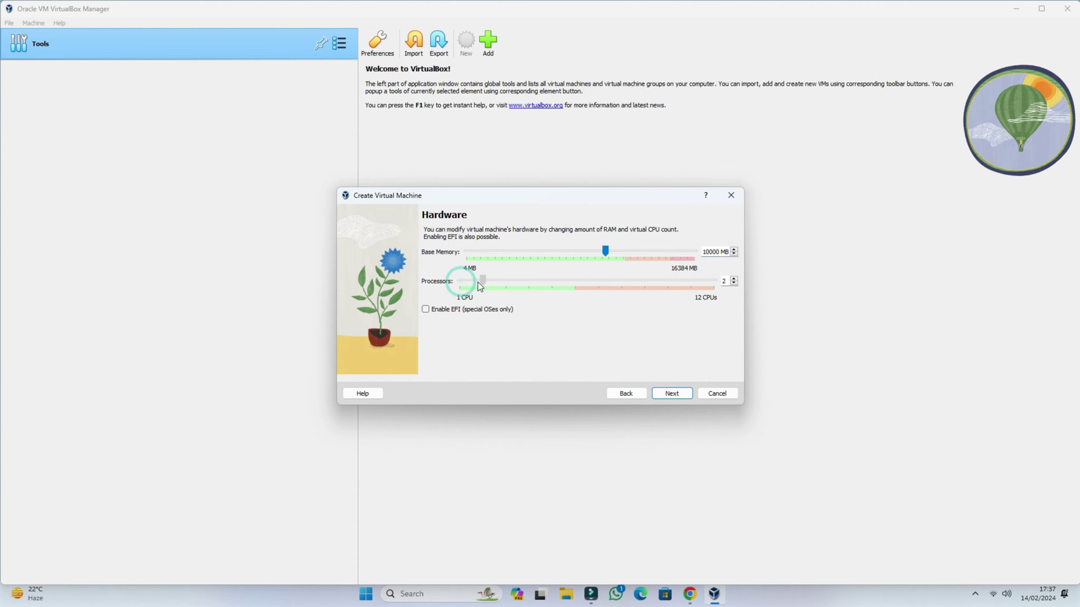
drag(478, 281, 501, 283)
Check the host CPU details in Task Manager's Performance view, then proceed to the hard disk page.
right_click(321, 593)
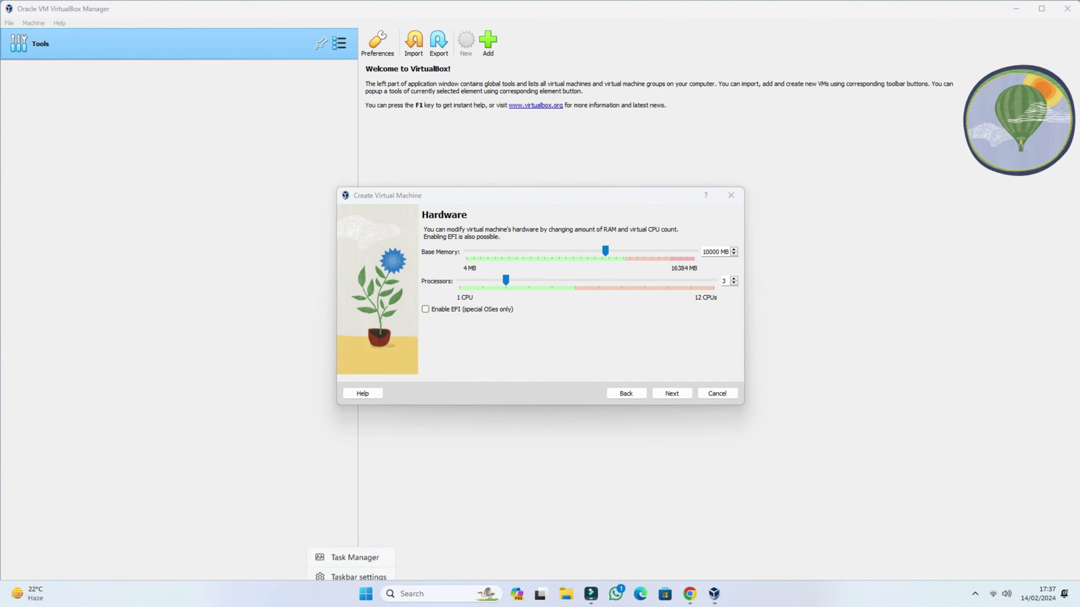
click(346, 554)
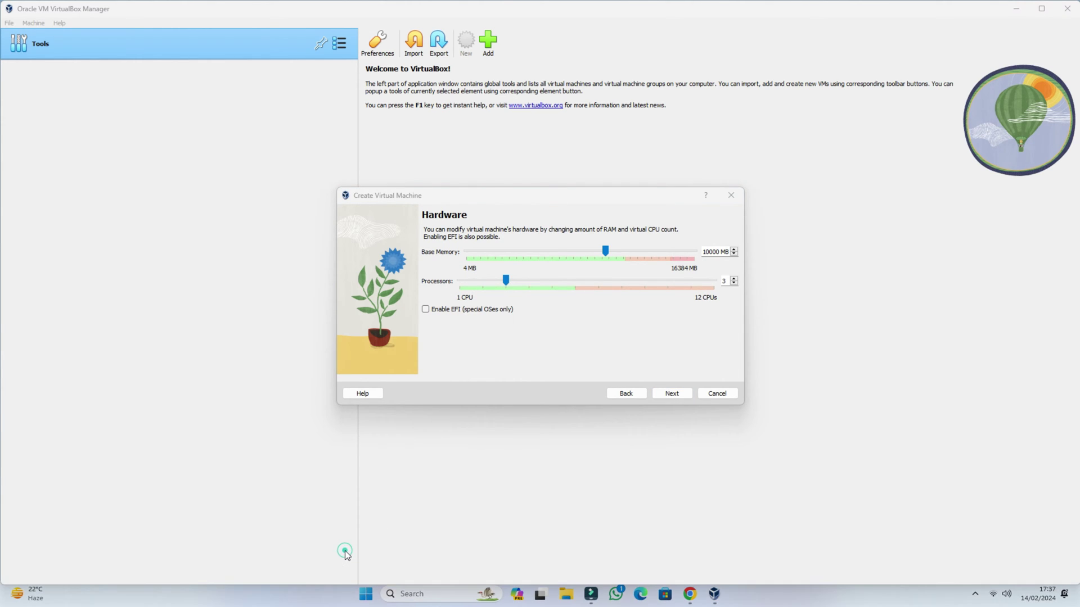
click(66, 129)
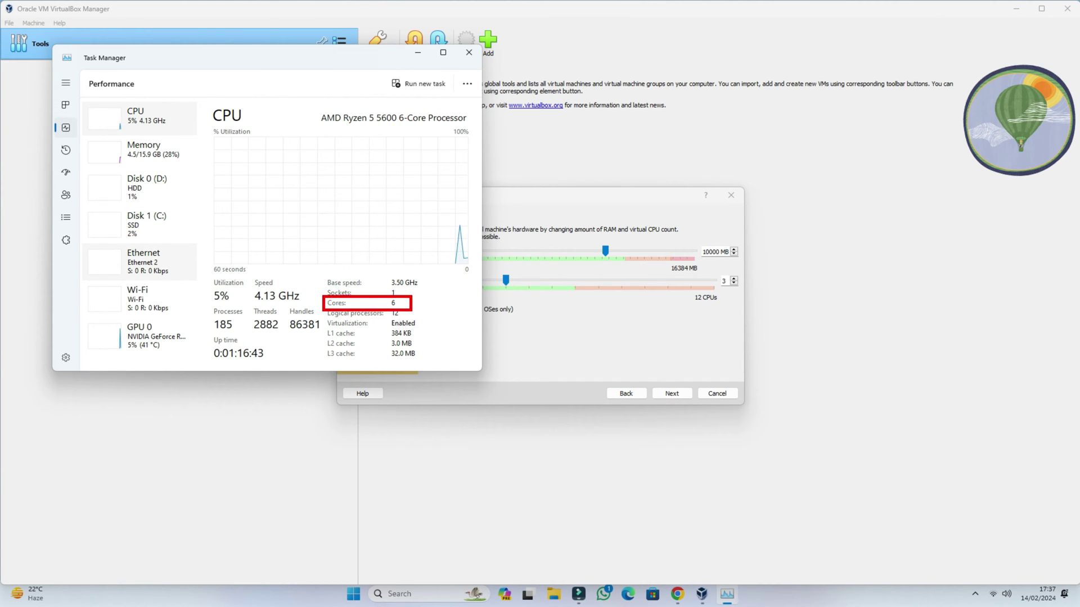
click(468, 52)
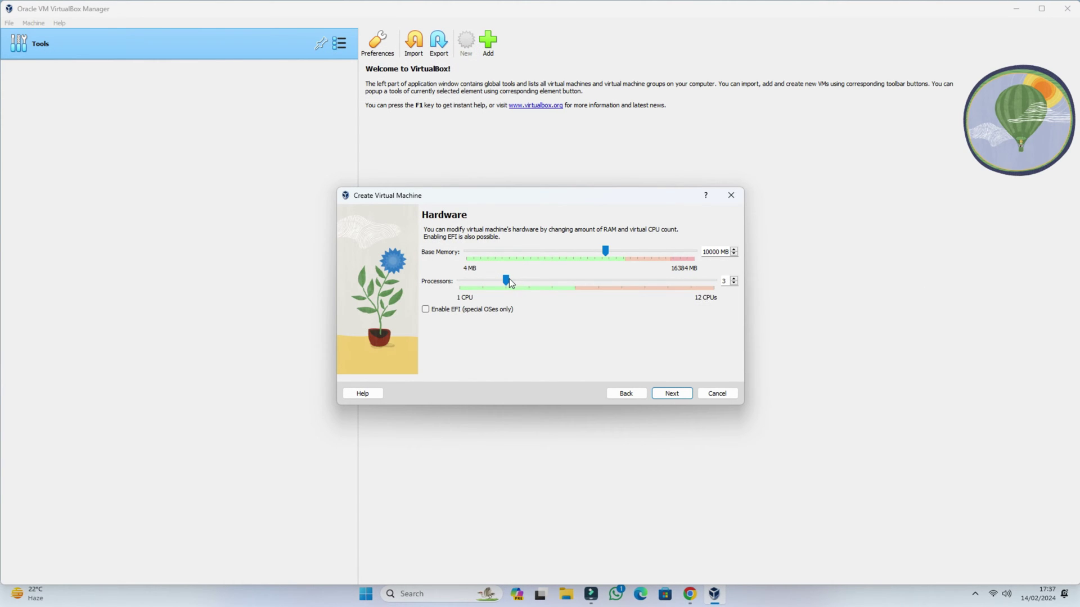
click(680, 394)
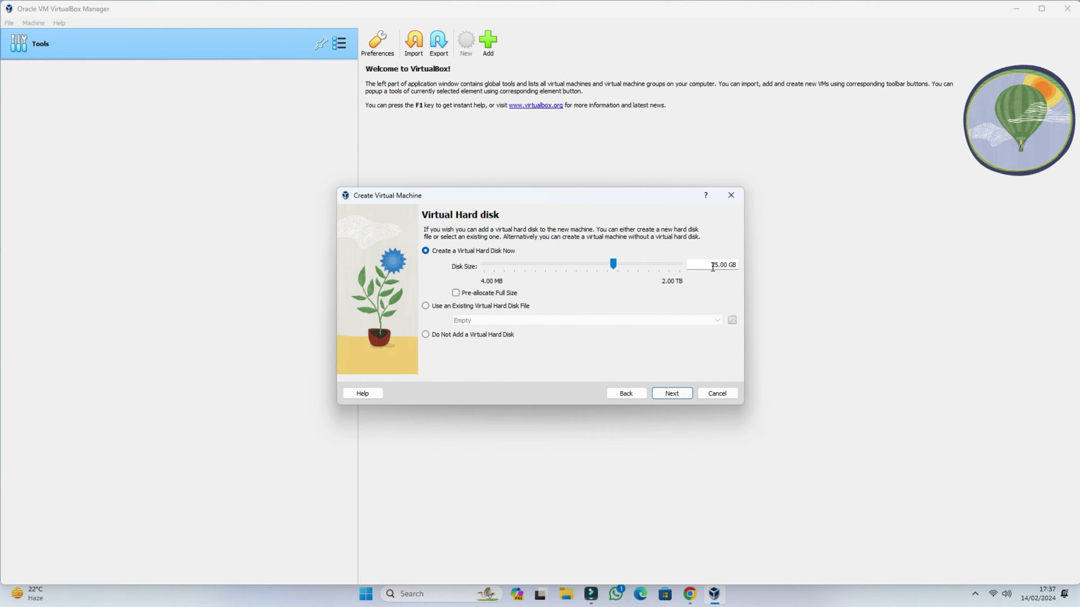
Set the virtual hard disk to 100.97 GB and finish creating the Kali Linux machine.
drag(614, 265, 635, 265)
click(675, 393)
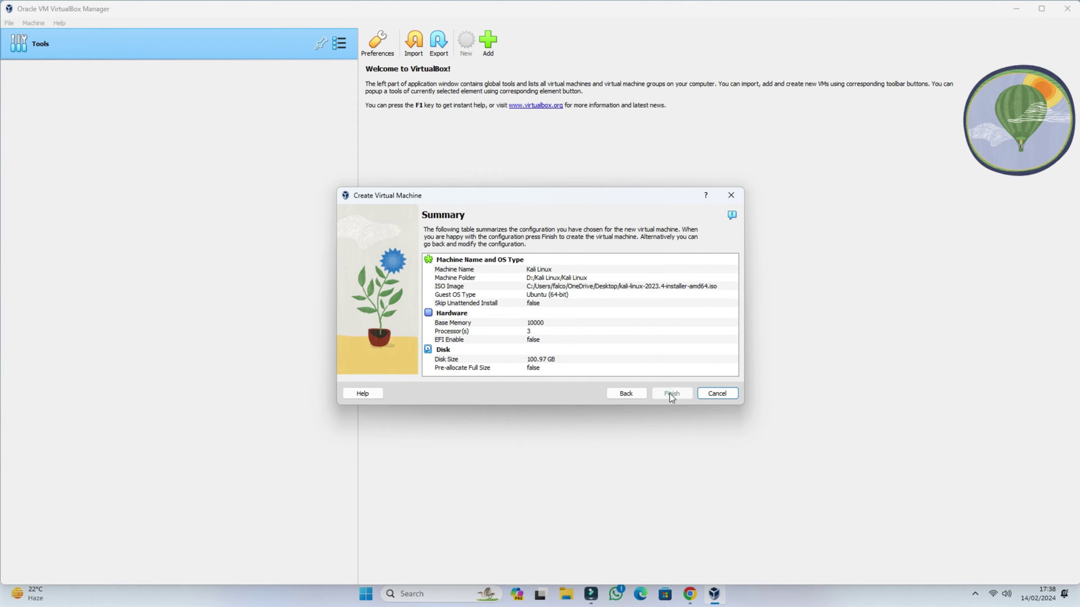
click(669, 393)
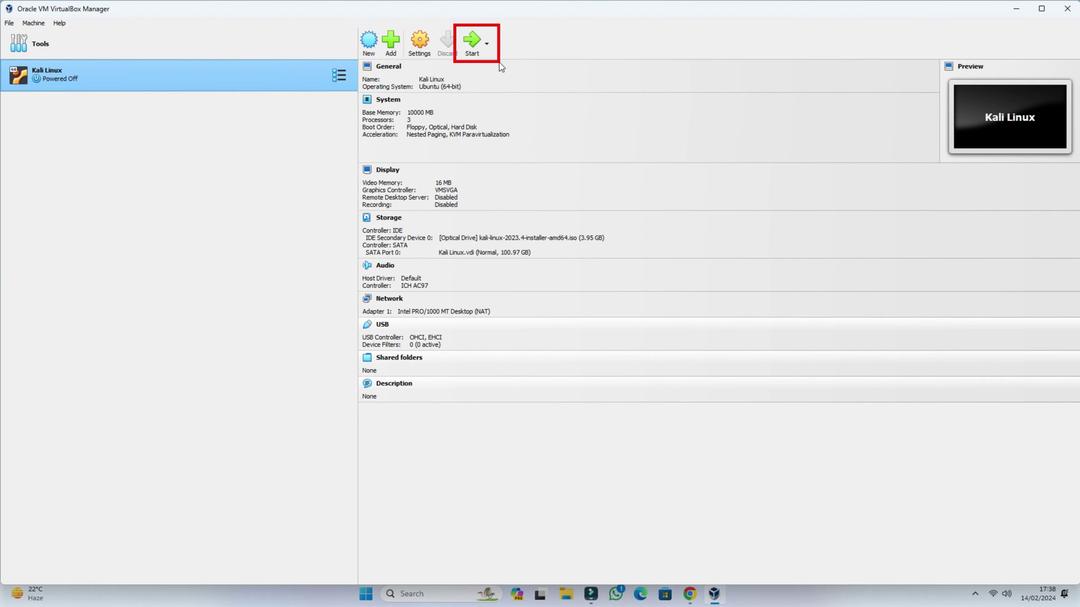
Start the Kali Linux VM, choose Graphical install, and switch the window to full-screen mode.
click(471, 43)
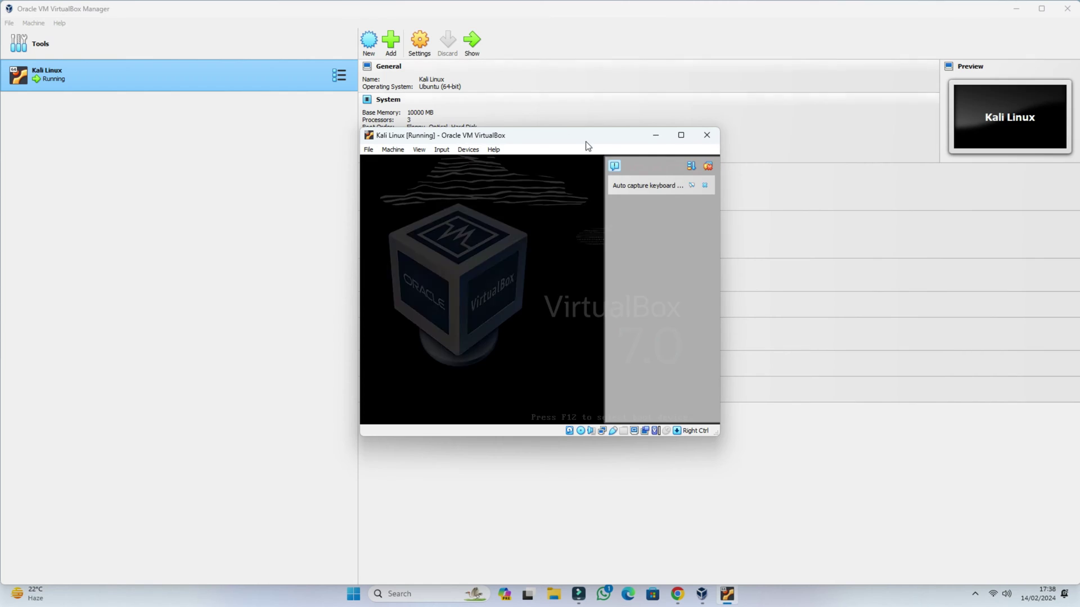
click(705, 186)
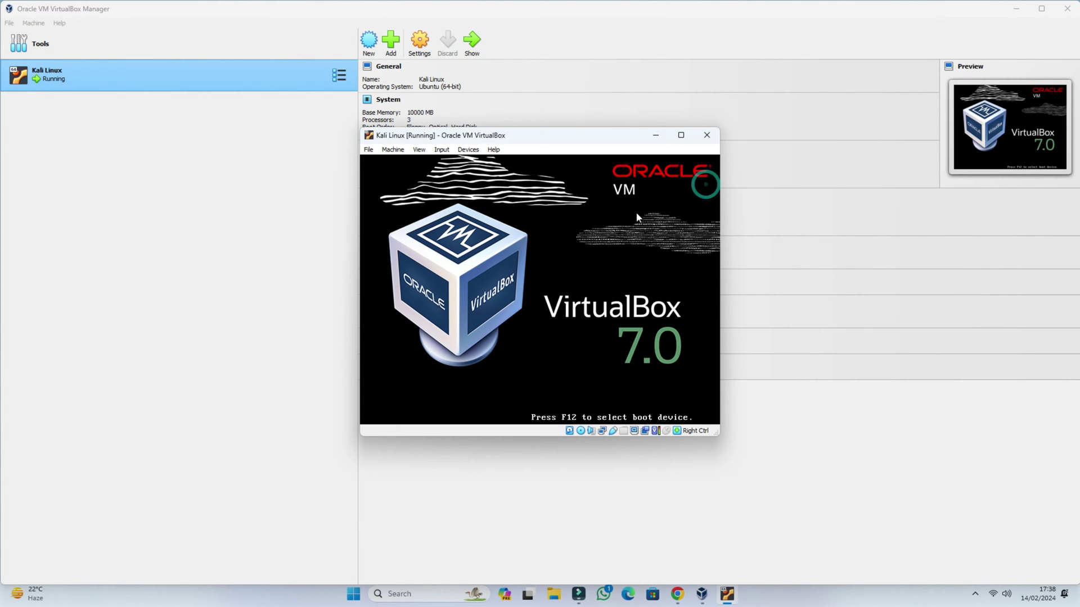
click(592, 244)
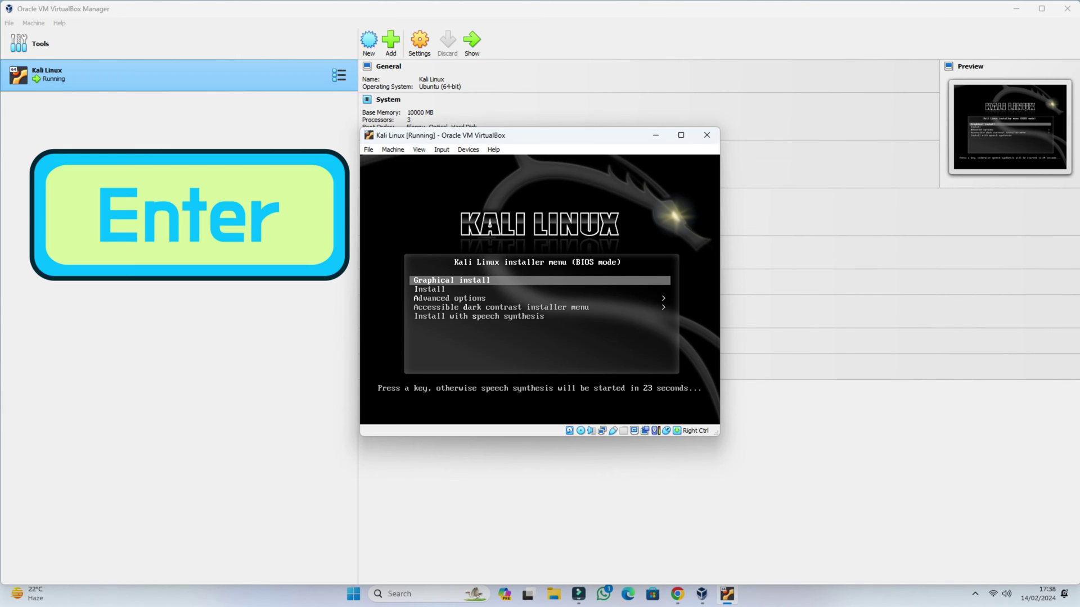
key(Return)
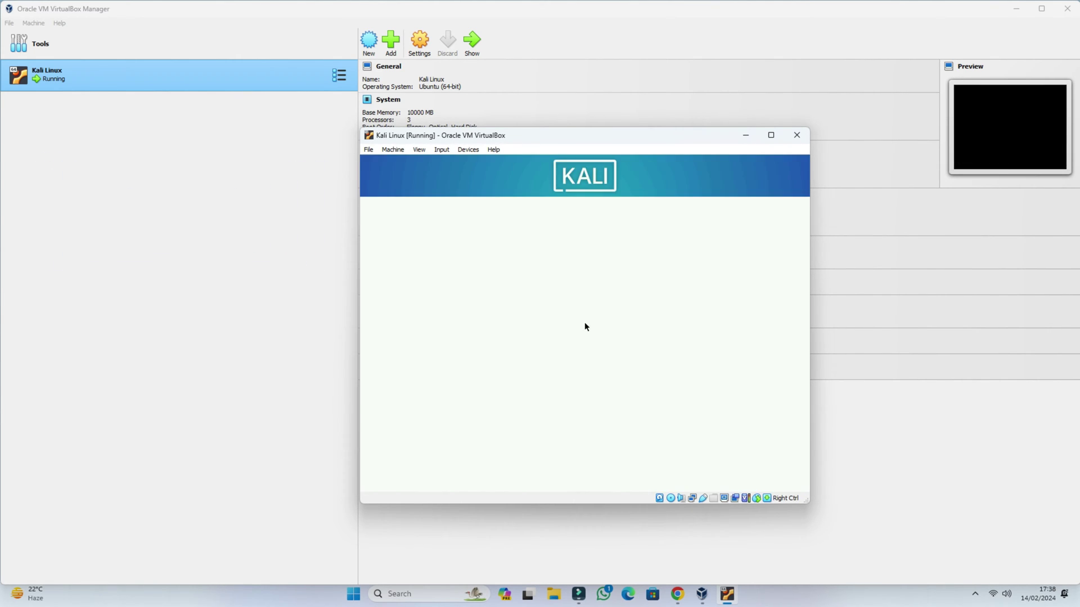
click(419, 150)
click(428, 162)
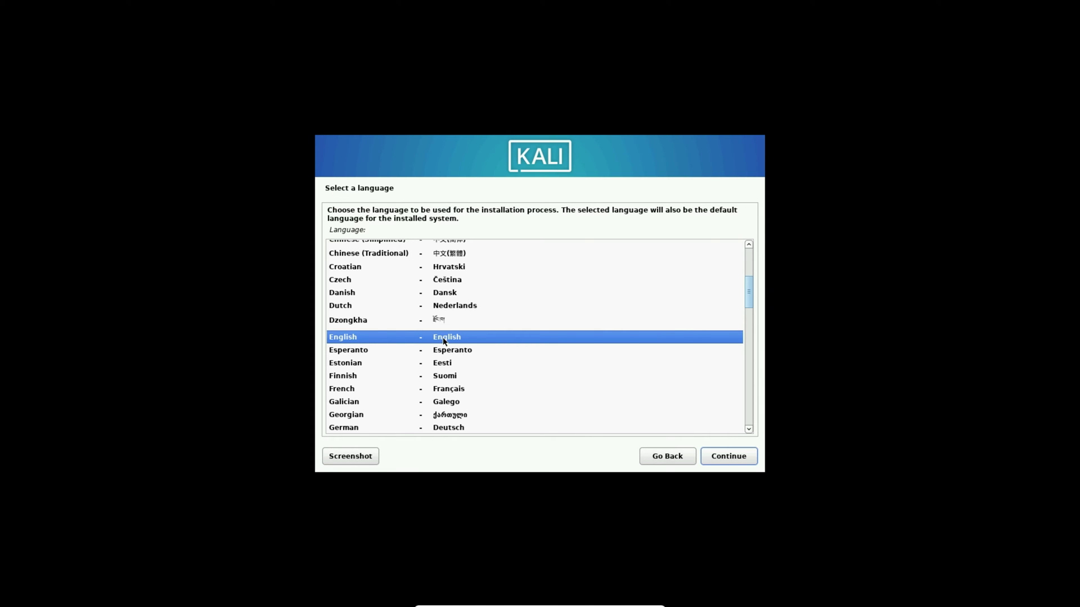
Choose English as the language, India as the location, and the American English keymap.
click(736, 458)
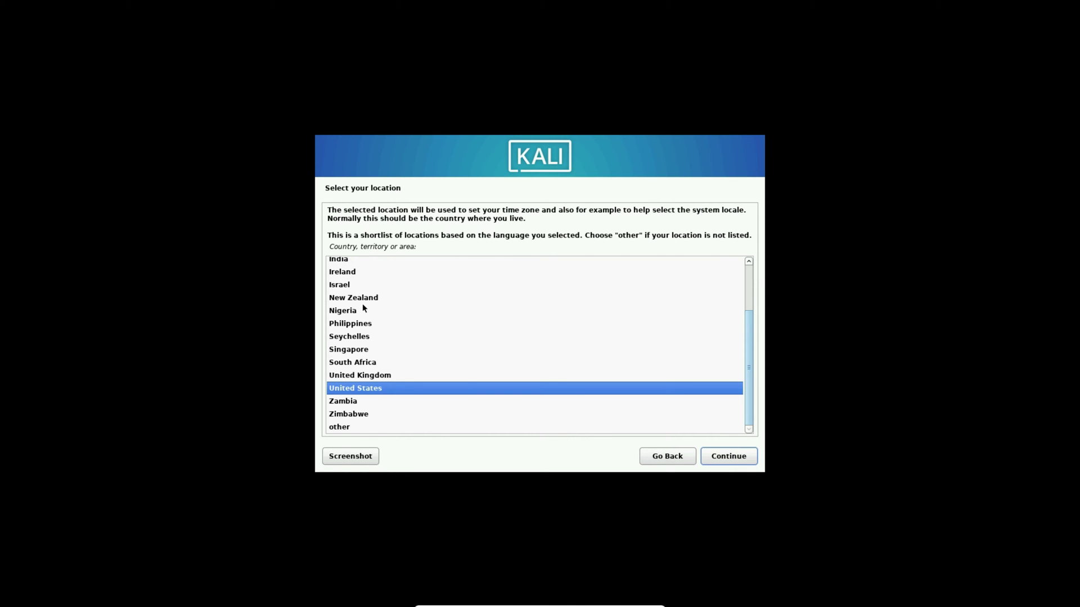
scroll(369, 343, up, 2)
scroll(427, 338, down, 2)
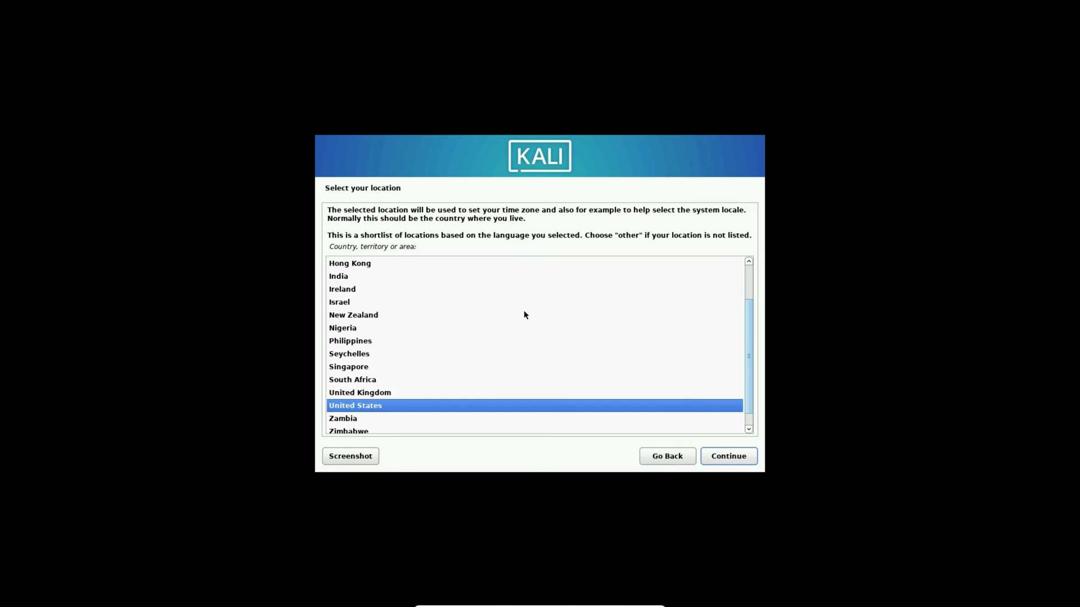
click(340, 277)
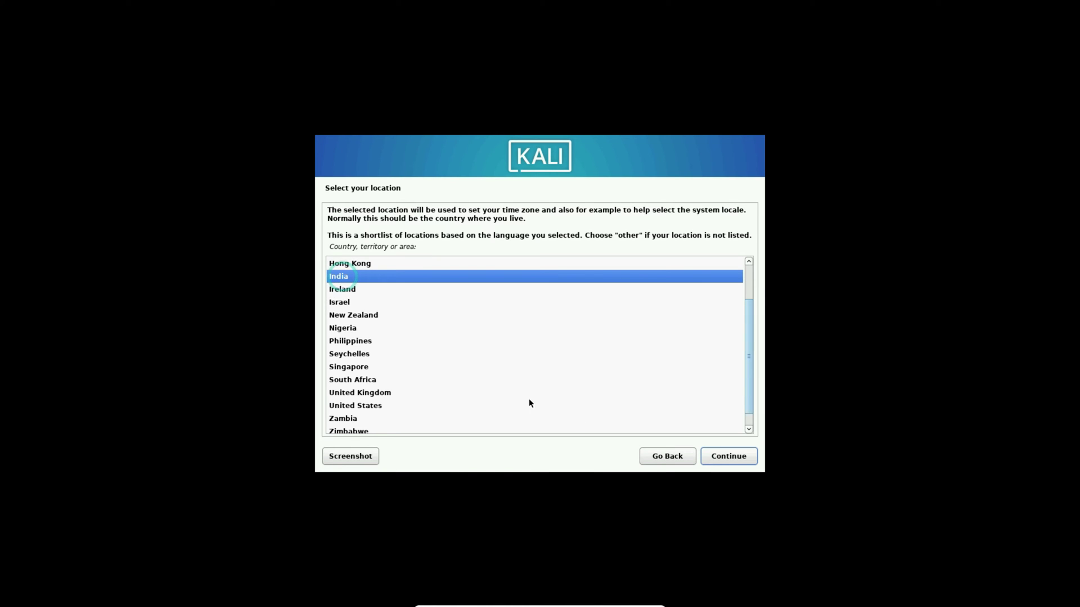
click(739, 460)
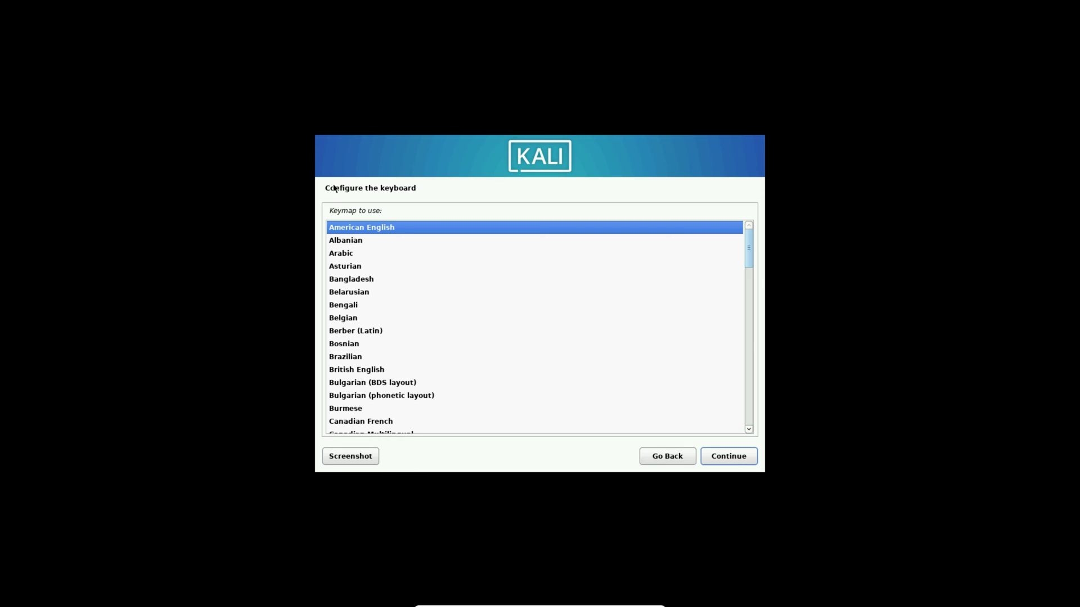
click(727, 456)
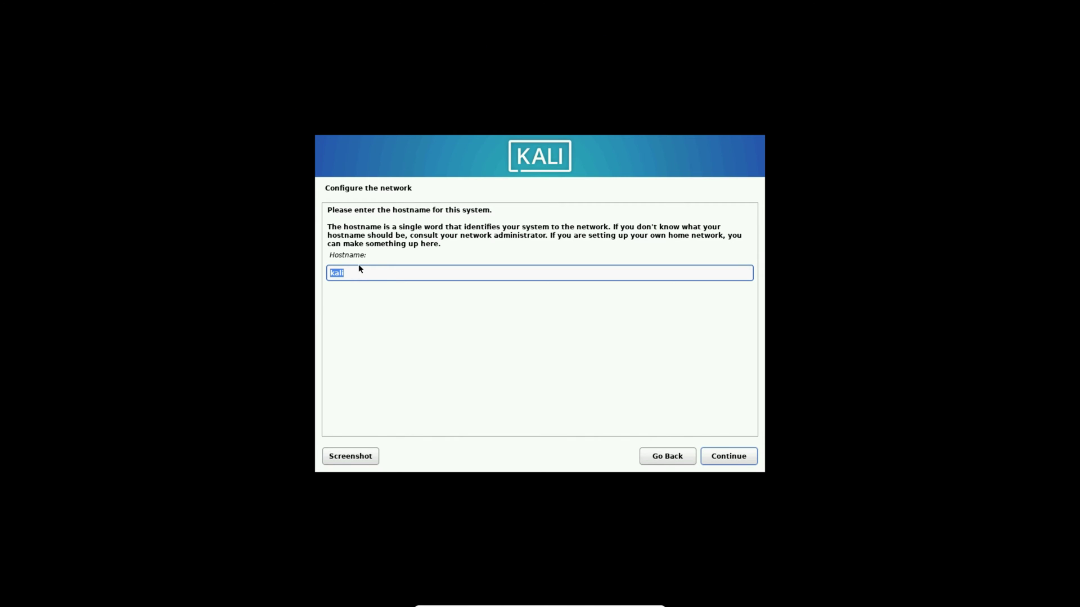
Set the hostname to 'TechnicalFix' and leave the domain name blank.
text(TechnicalFix)
click(729, 456)
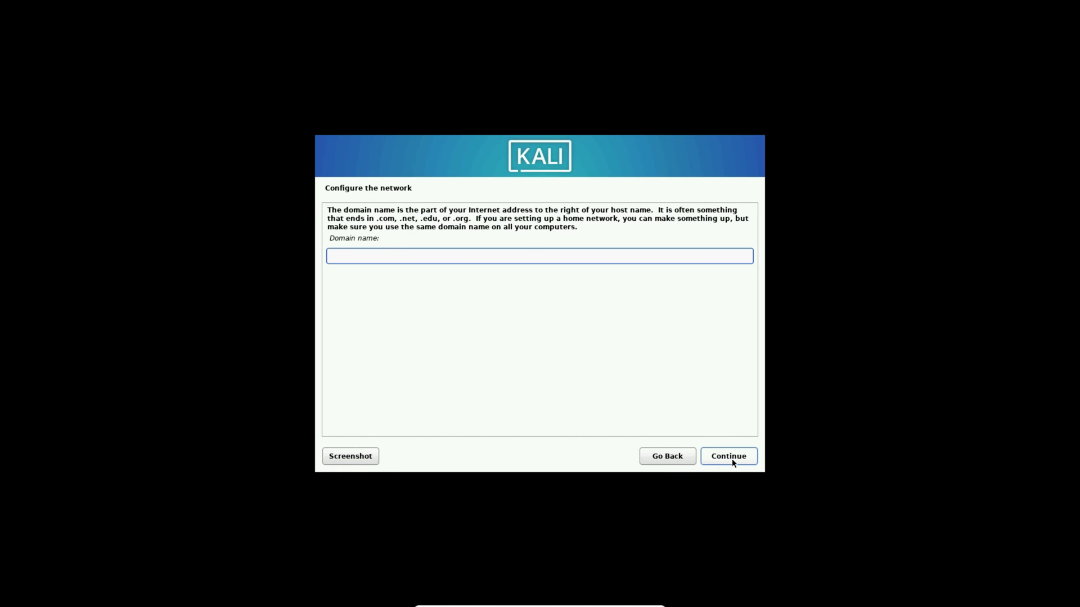
click(734, 455)
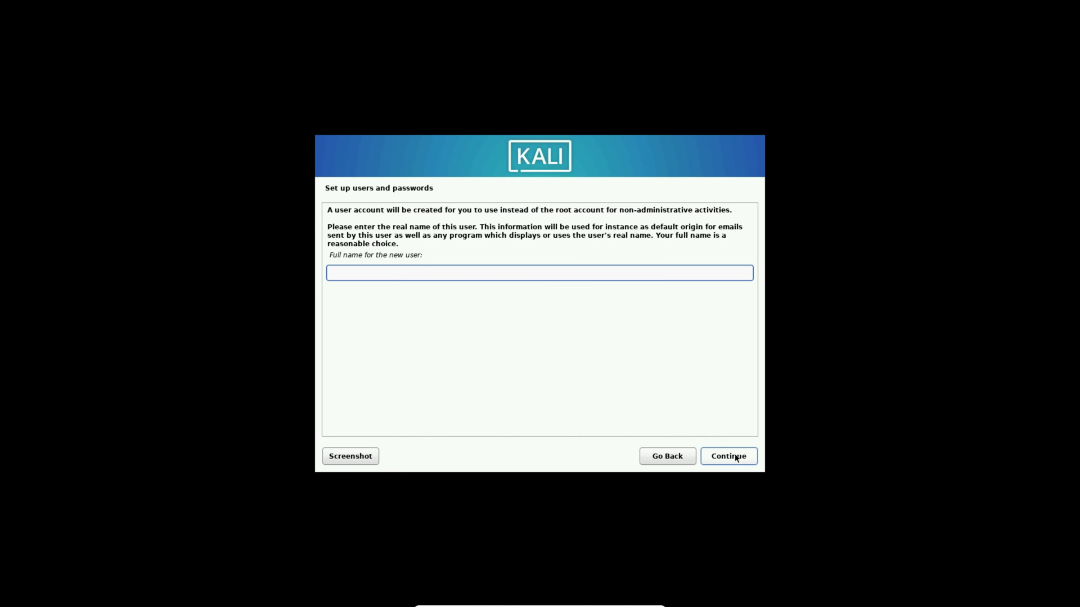
Enter the new account's full name and accept the suggested username.
text(TechnicalFix)
click(735, 457)
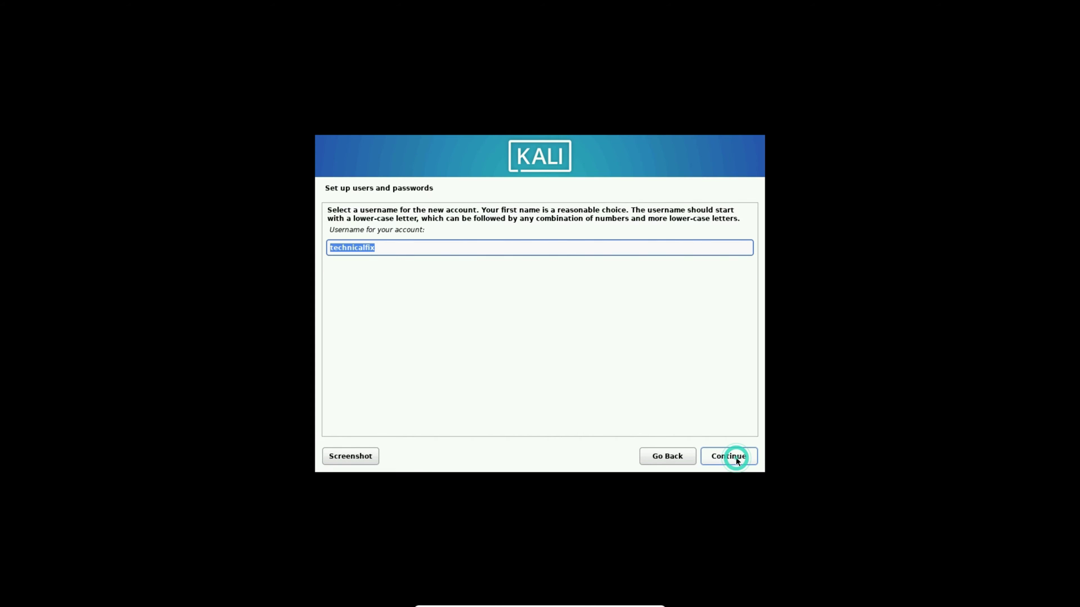
click(737, 458)
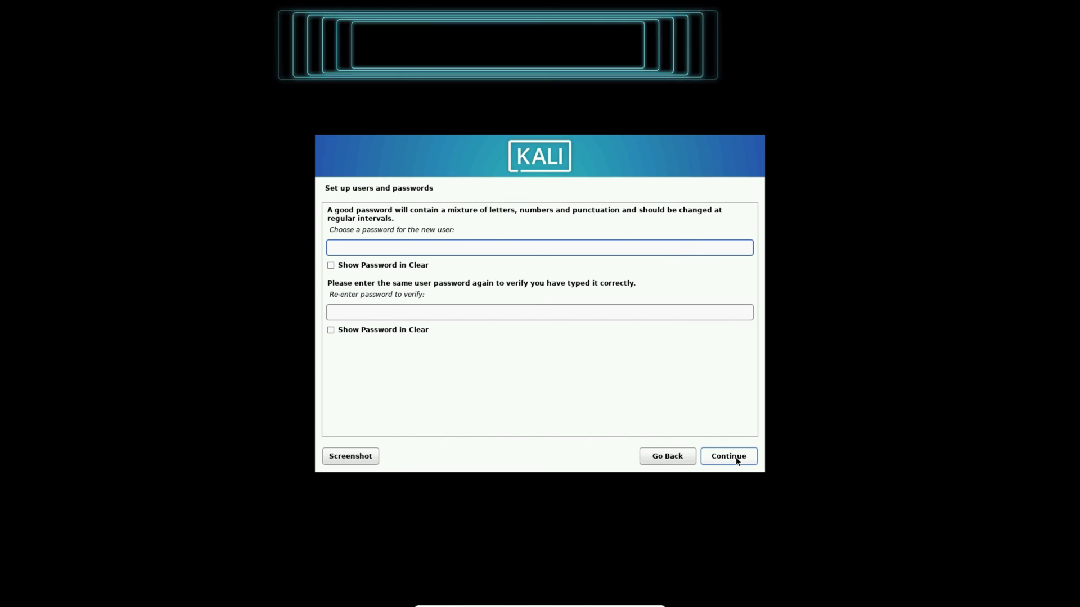
Set and confirm the account password to reach the disk partitioning page.
text(123)
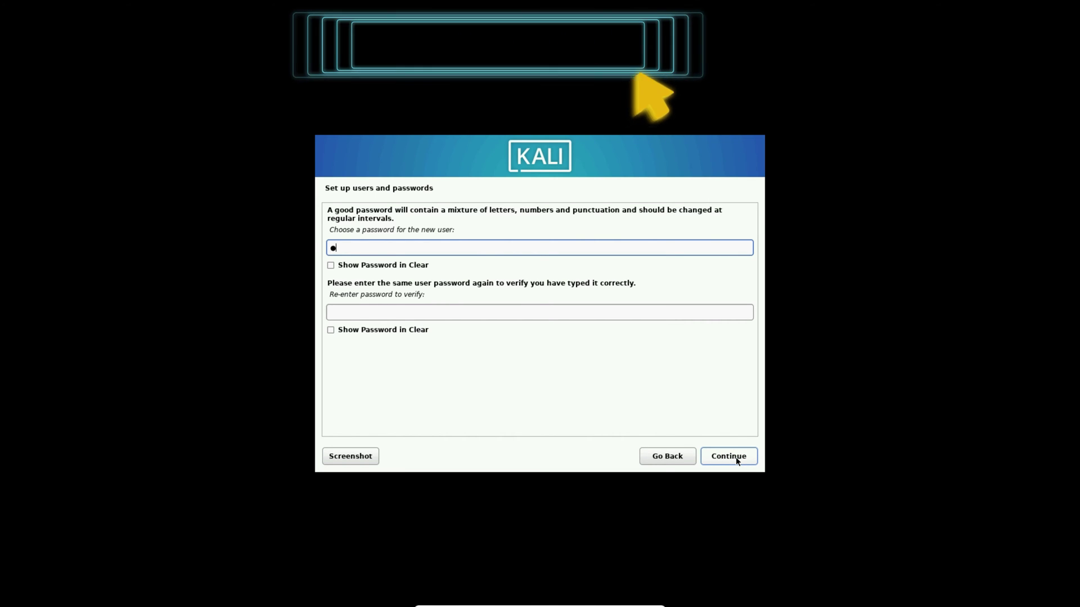
text(456)
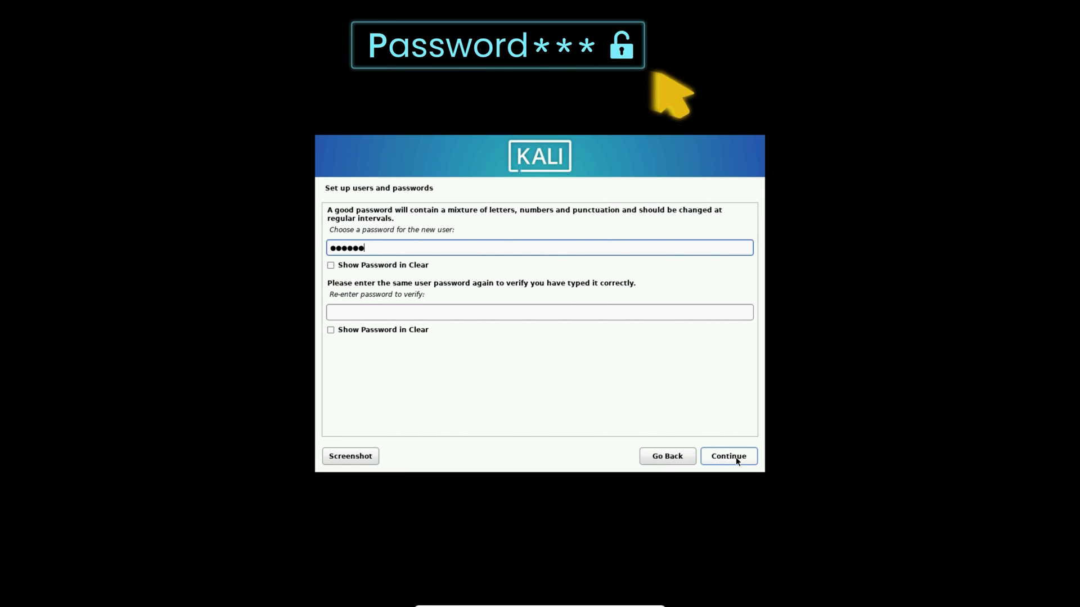
key(Tab)
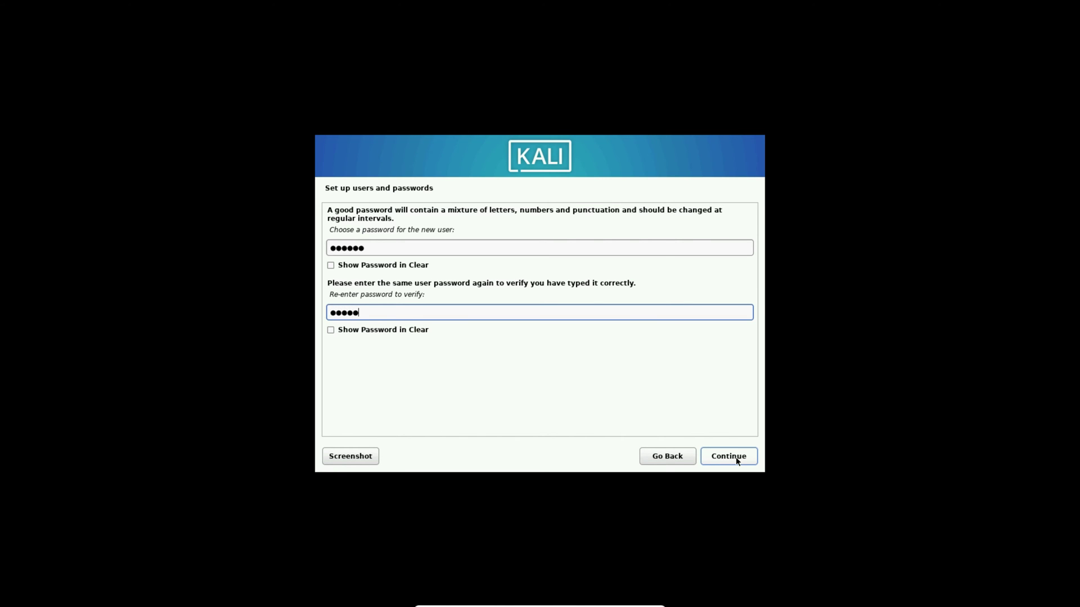
click(737, 458)
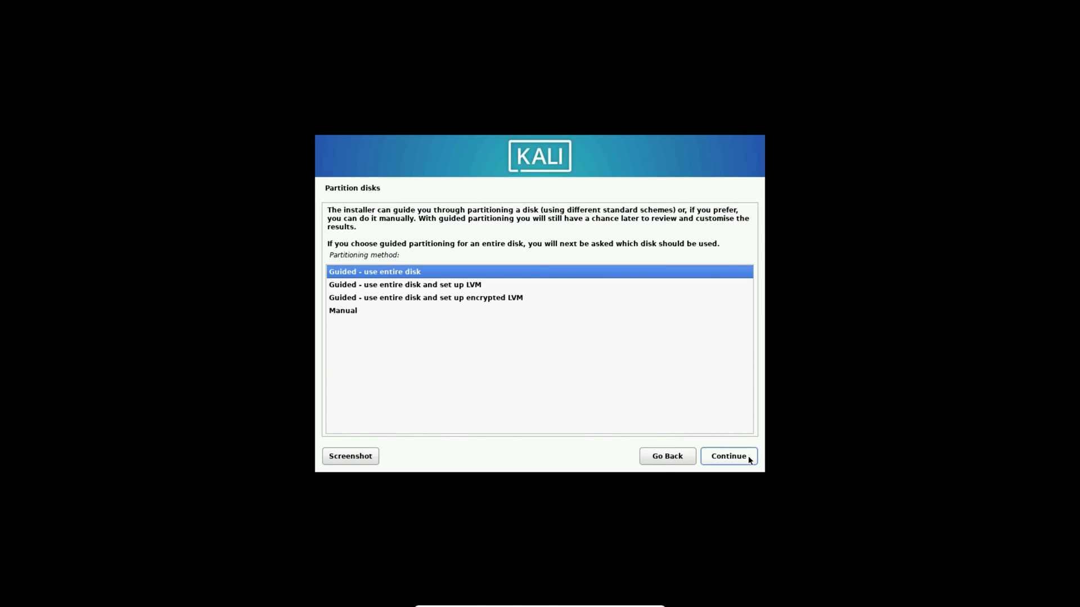
Partition the whole virtual disk guided with all files in one partition and write the changes.
click(730, 459)
click(730, 458)
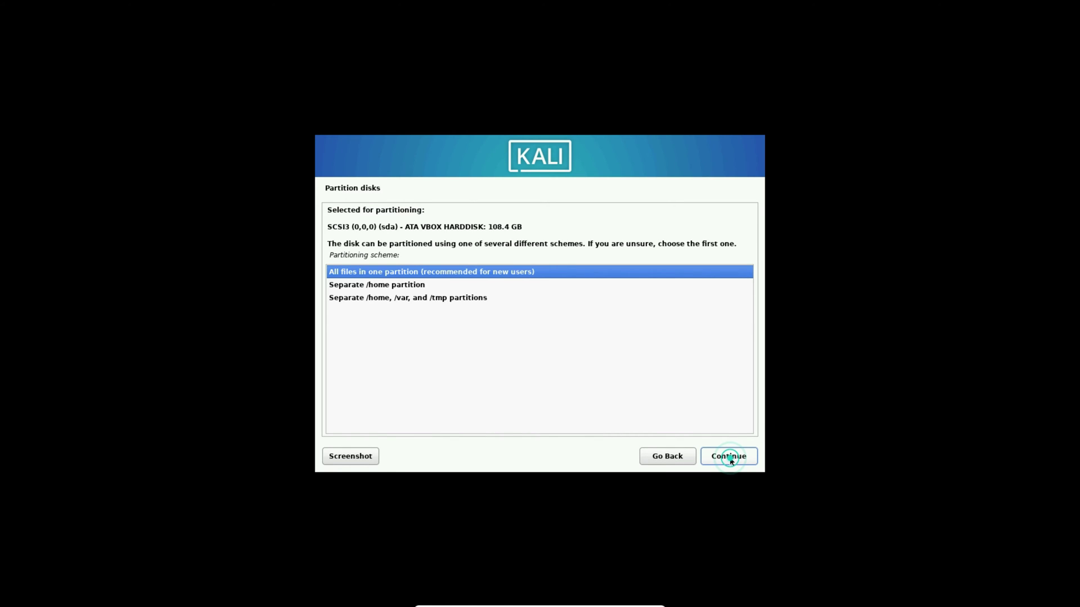
click(730, 459)
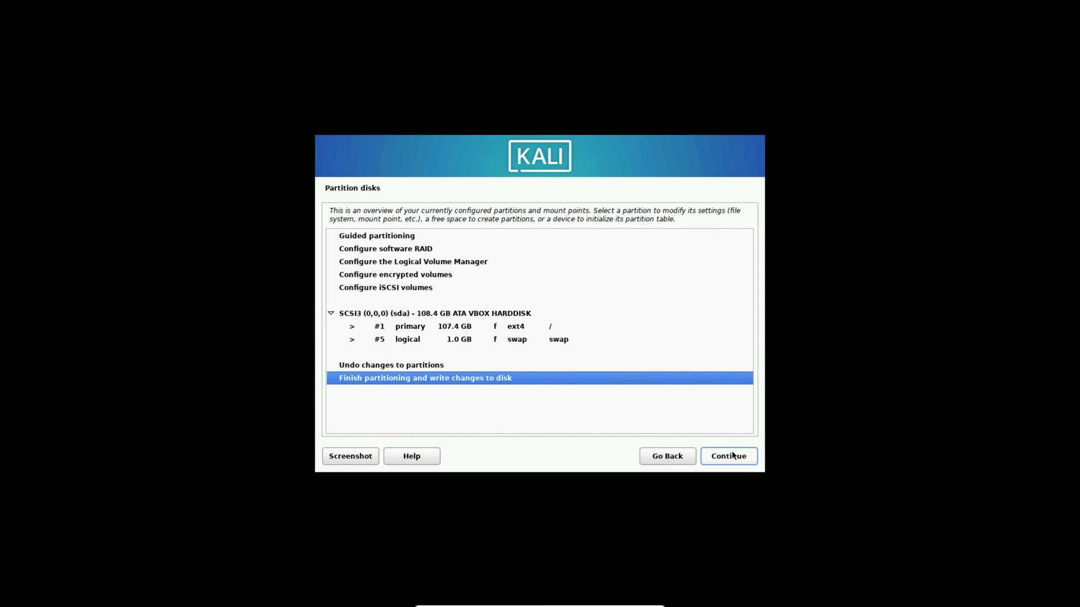
click(734, 457)
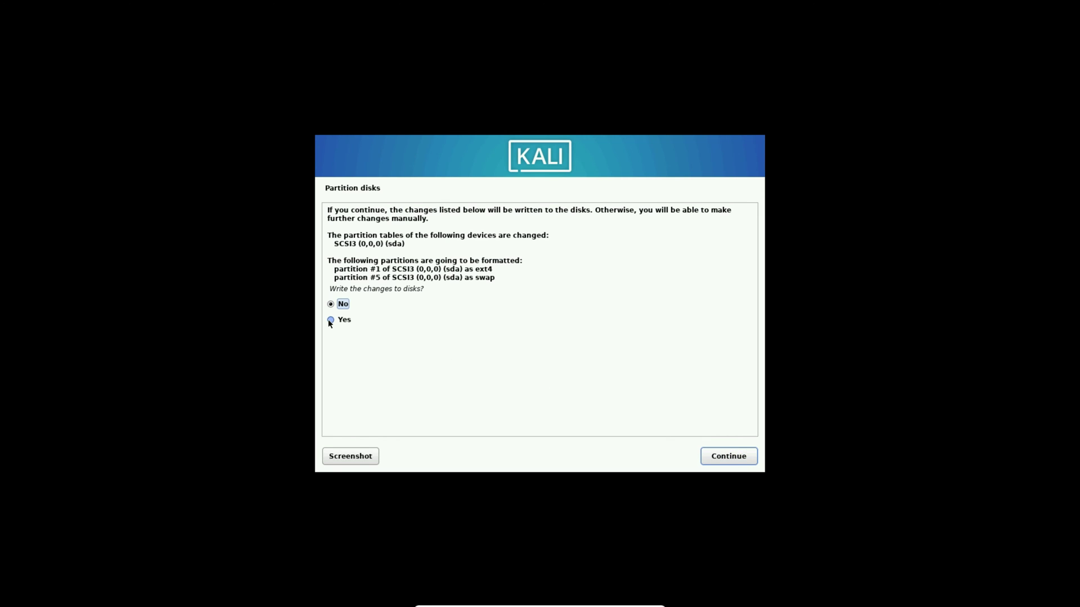
click(330, 322)
click(731, 456)
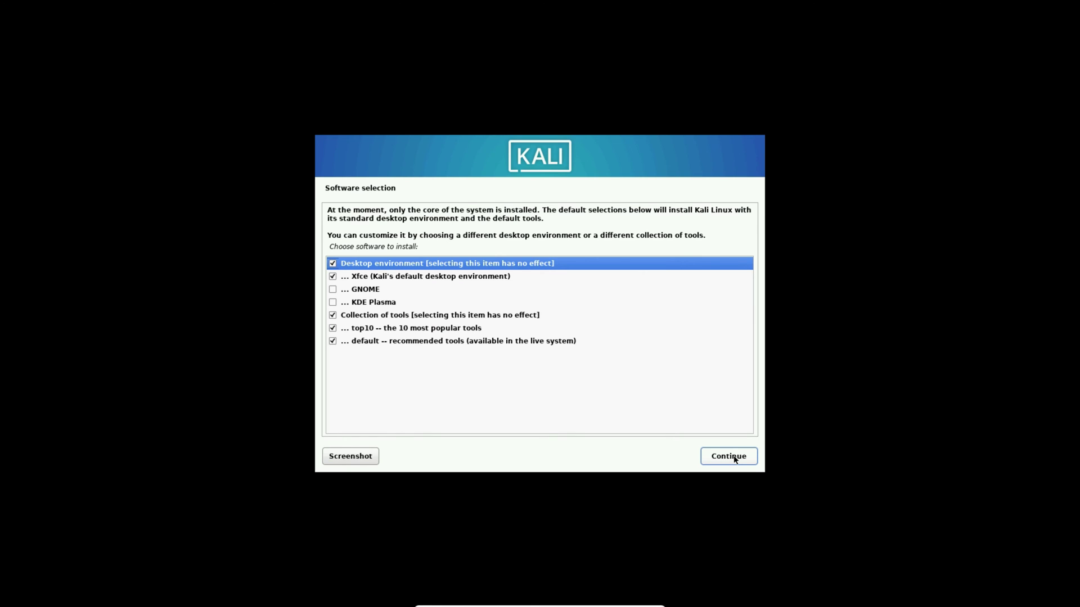
Install the default Xfce software and GRUB on /dev/sda, then reboot.
click(734, 459)
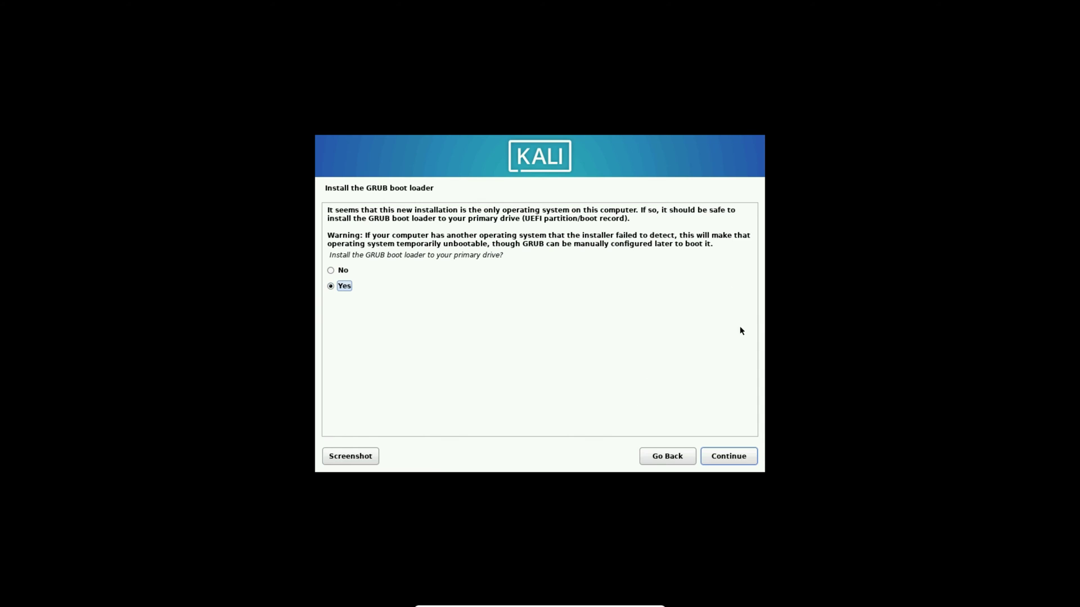
click(725, 457)
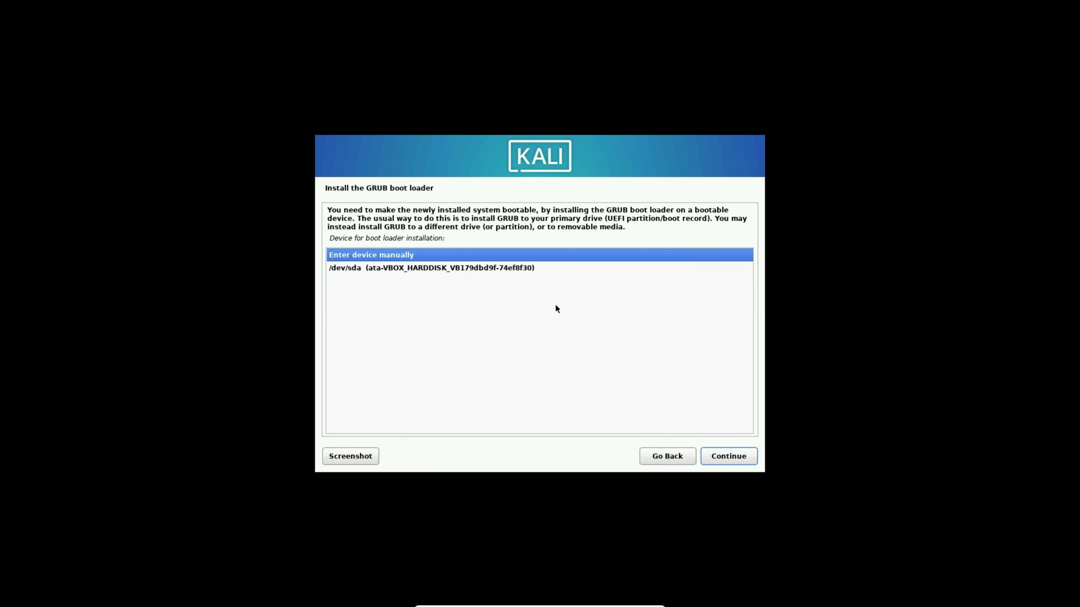
click(502, 270)
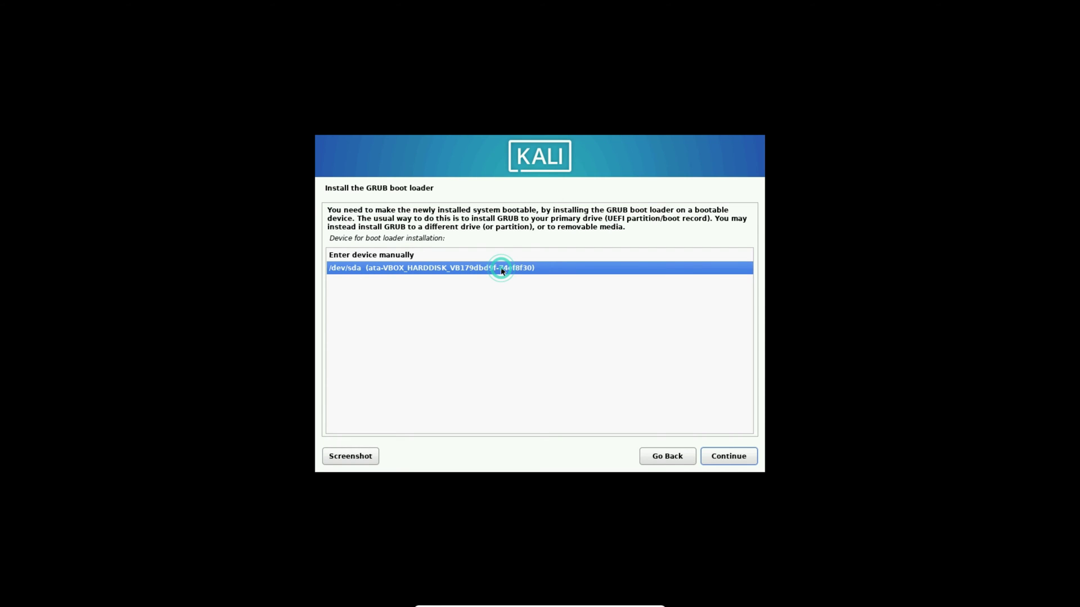
click(723, 457)
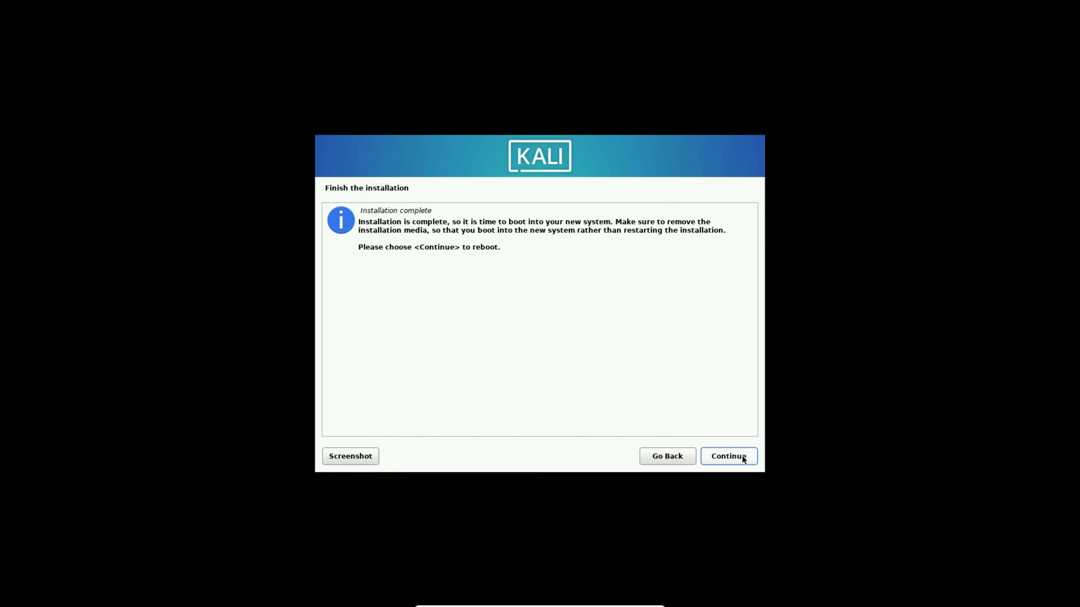
click(742, 458)
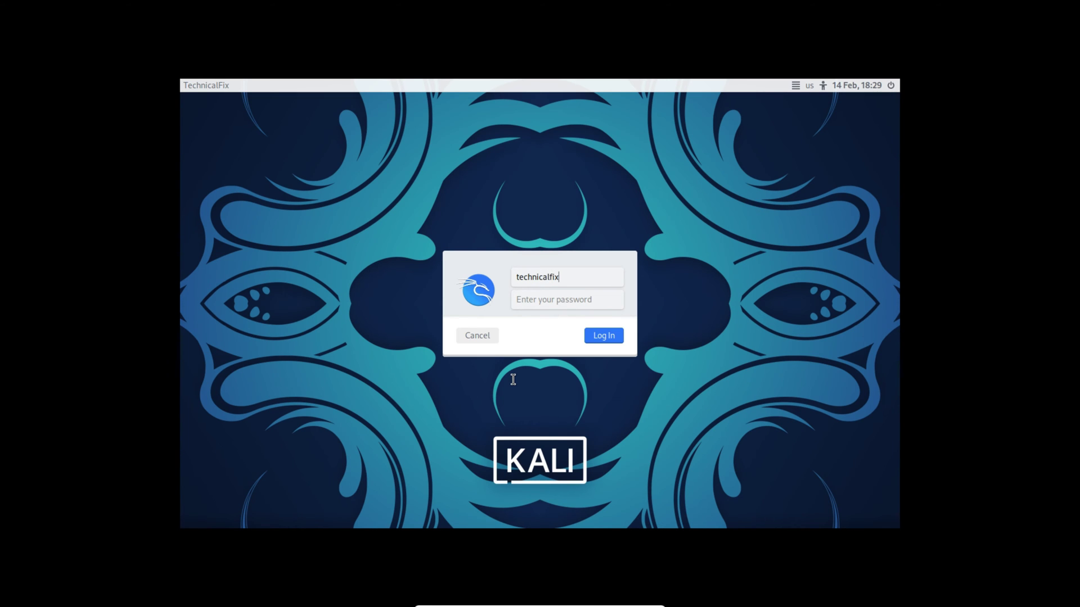
Log in with the account password to reach the Xfce desktop.
key(Return)
key(Return)
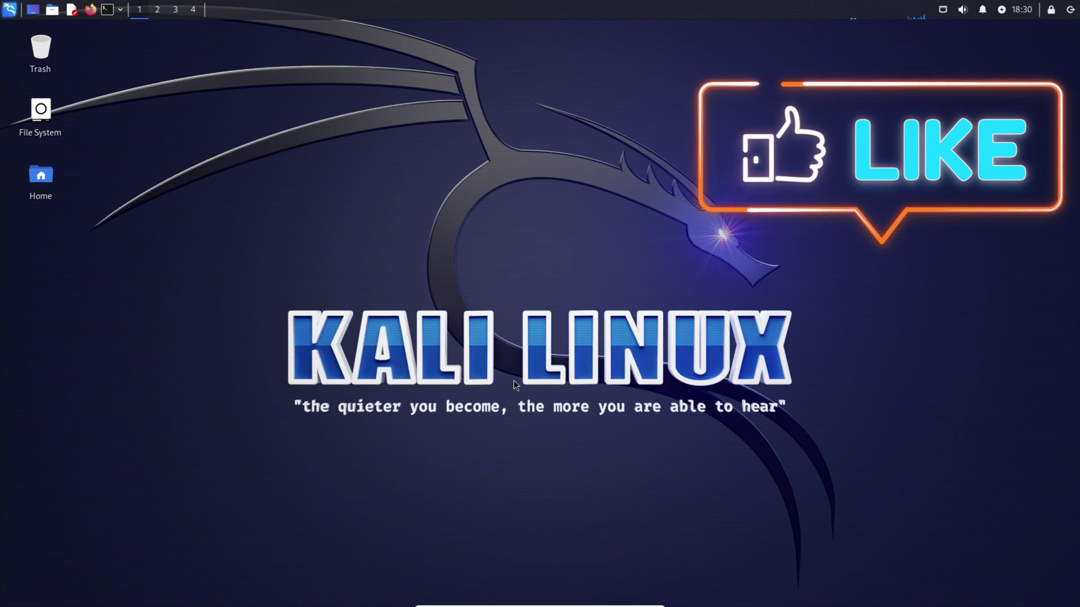
double_click(47, 181)
click(713, 177)
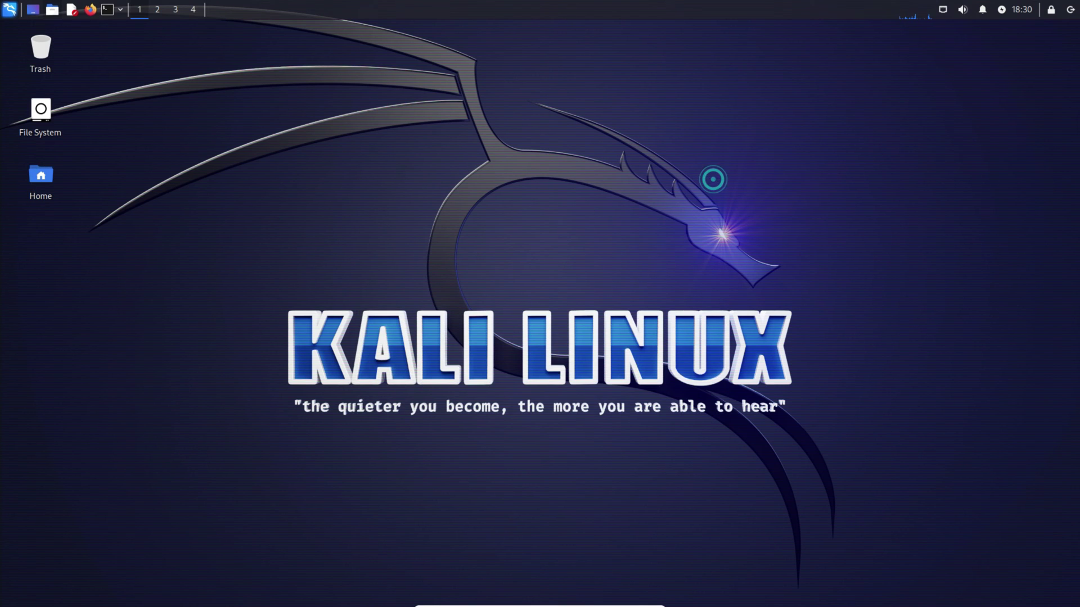
click(10, 10)
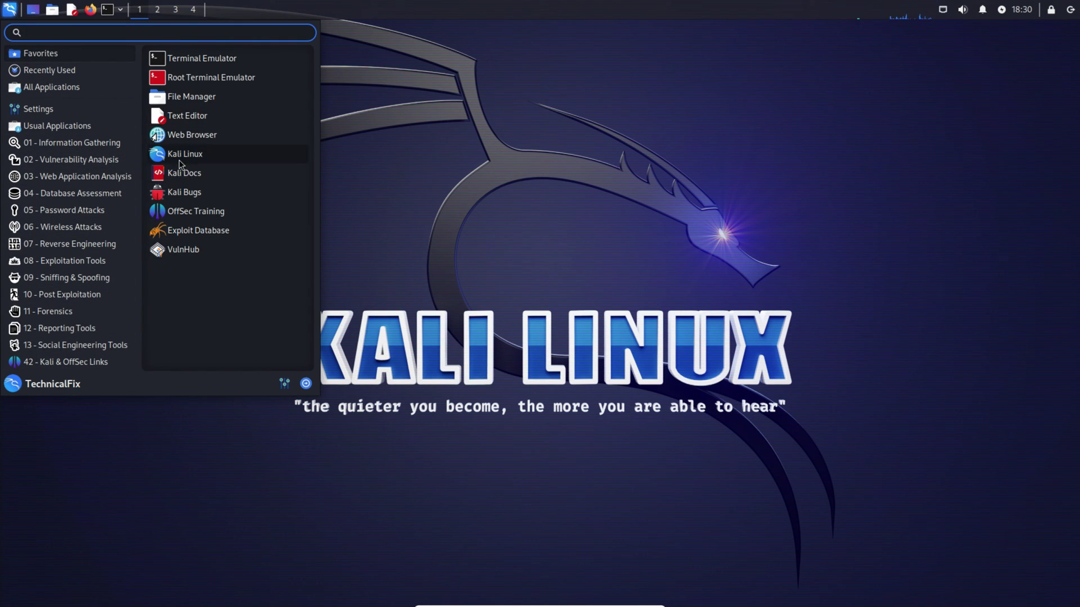
click(180, 75)
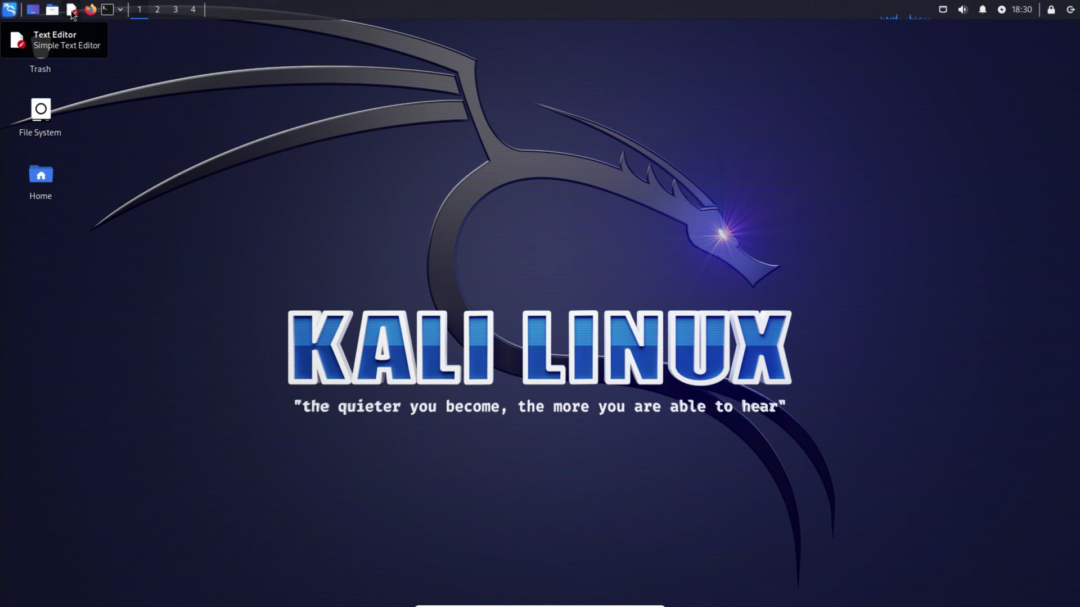
click(89, 10)
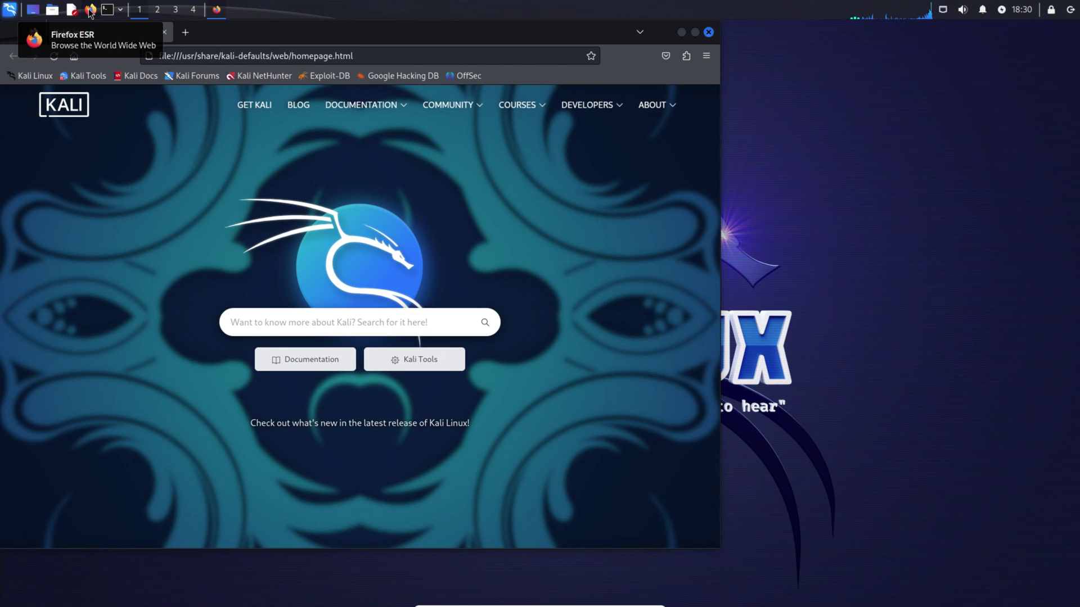
click(708, 32)
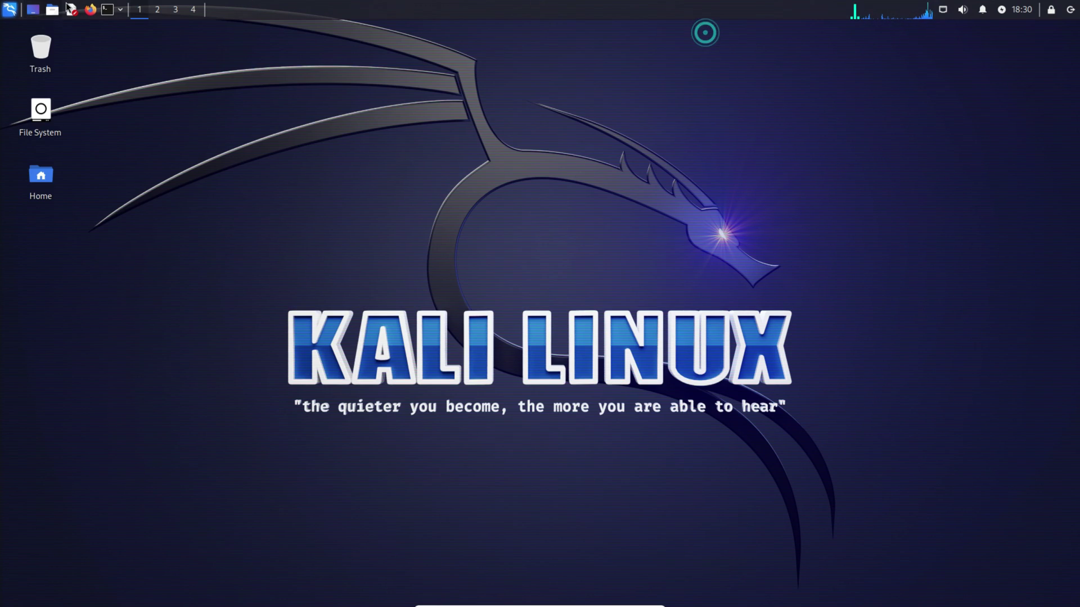
click(108, 10)
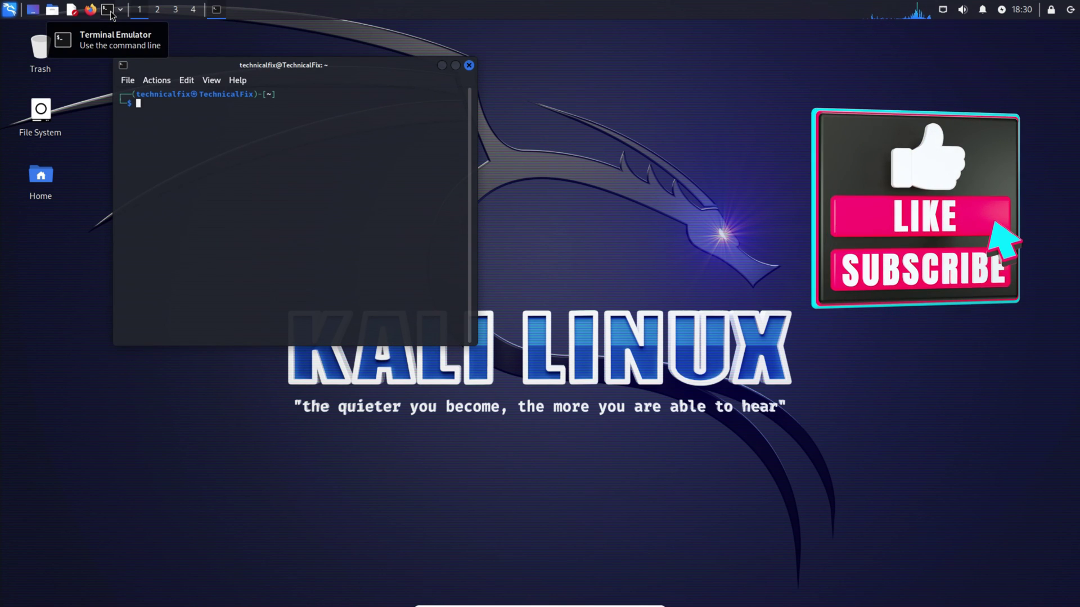
click(469, 65)
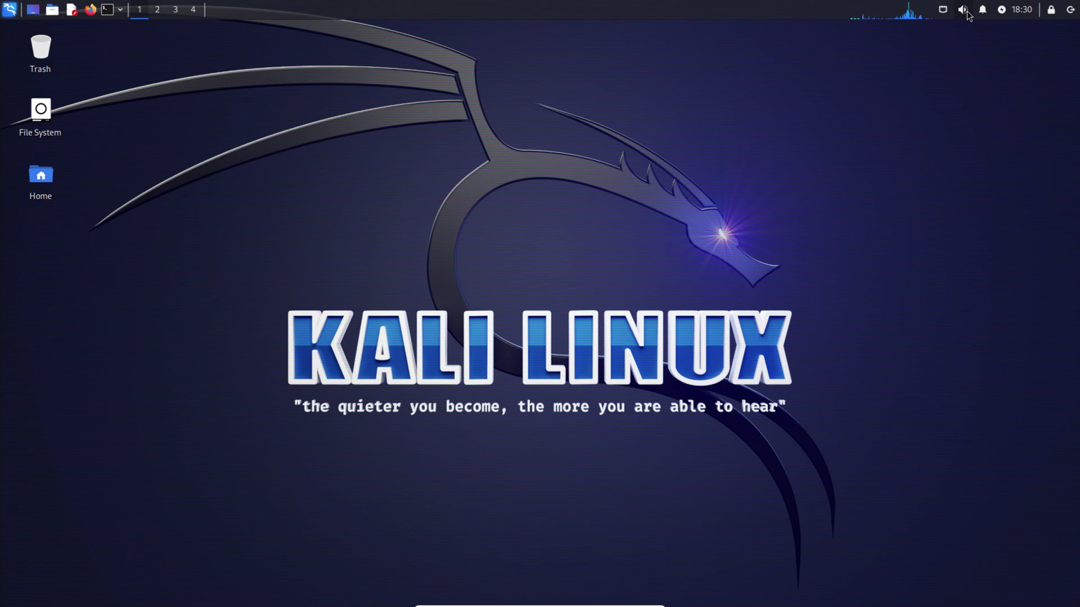
click(1056, 11)
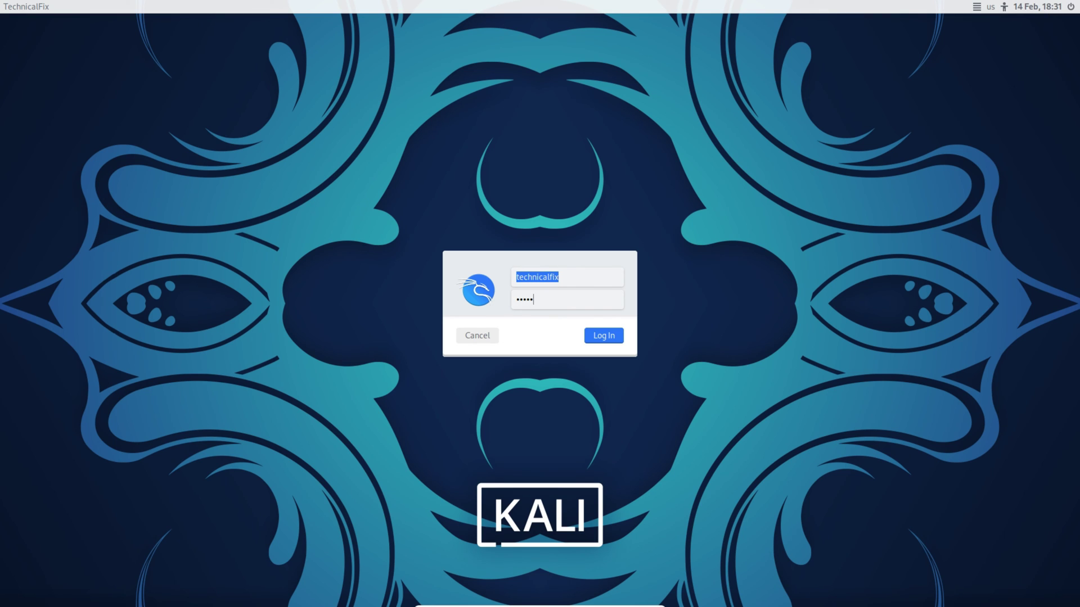
key(Return)
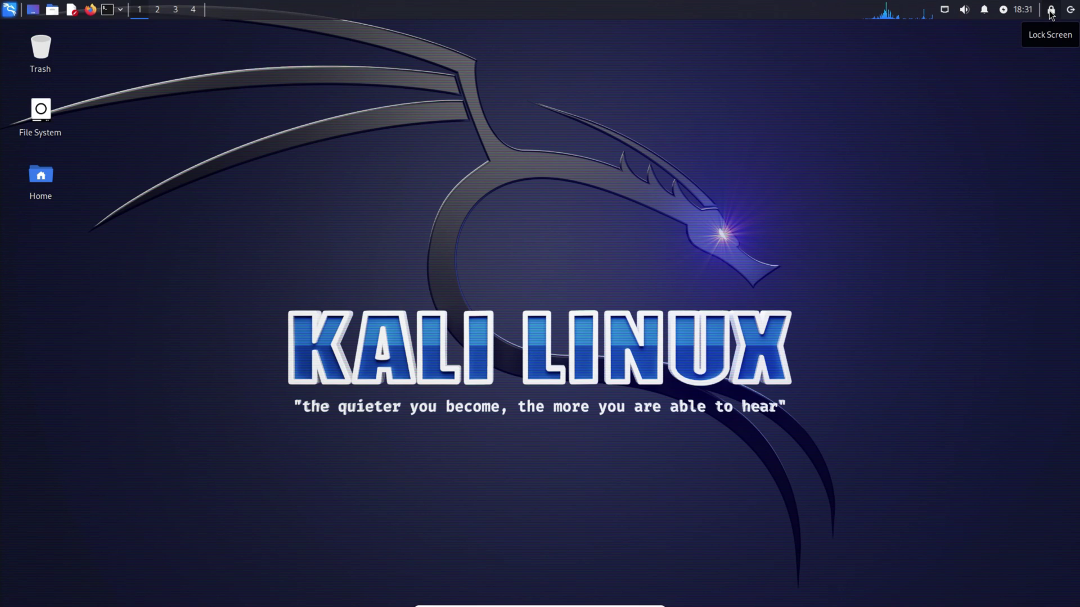
click(1069, 11)
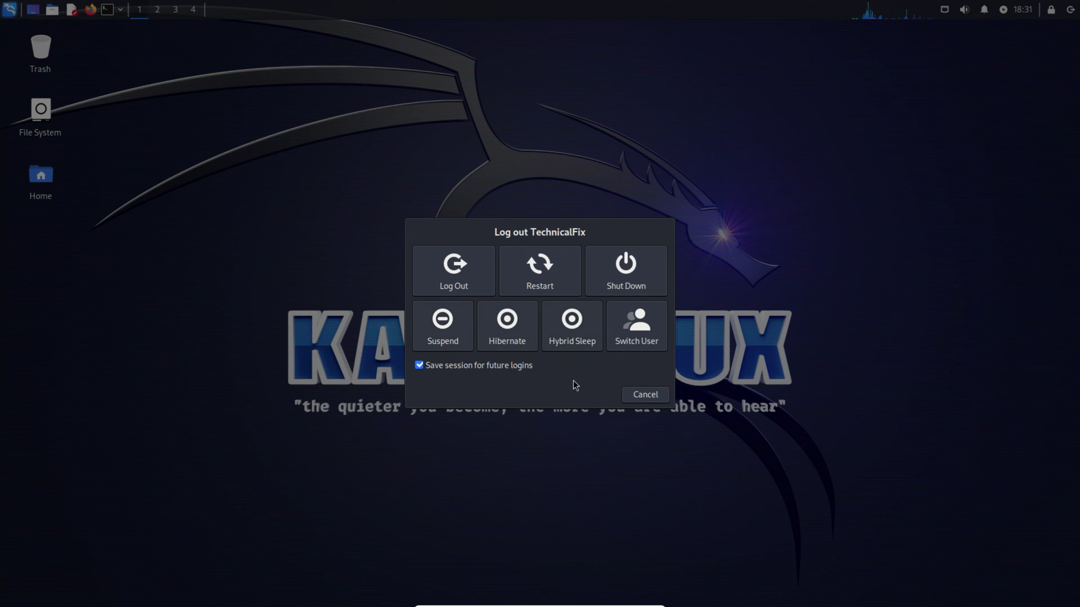
click(642, 396)
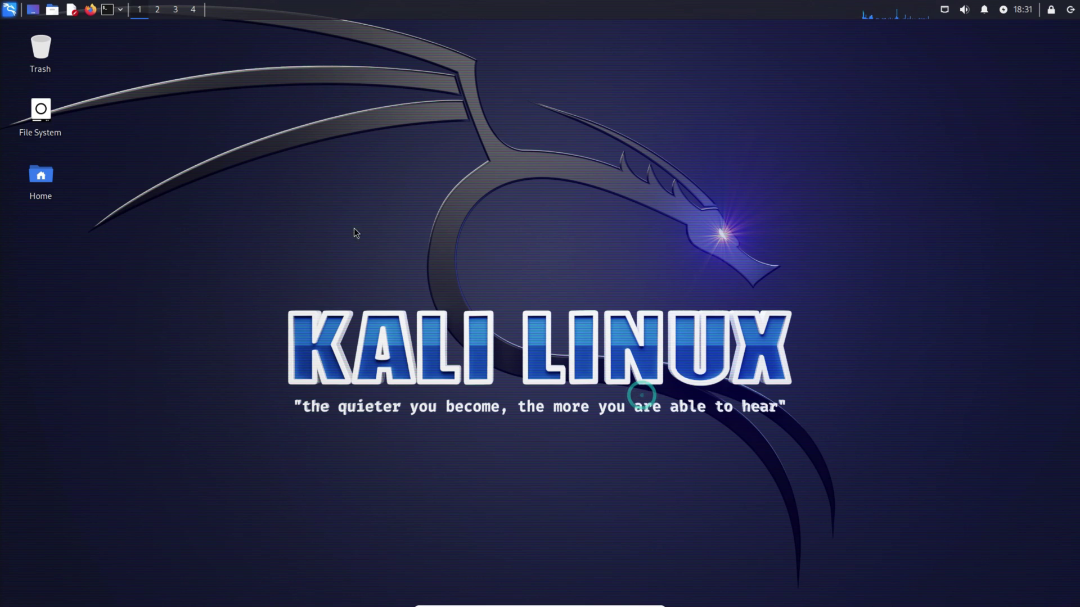
In Desktop Settings, pick the blue dragon wallpaper and close the window.
right_click(370, 181)
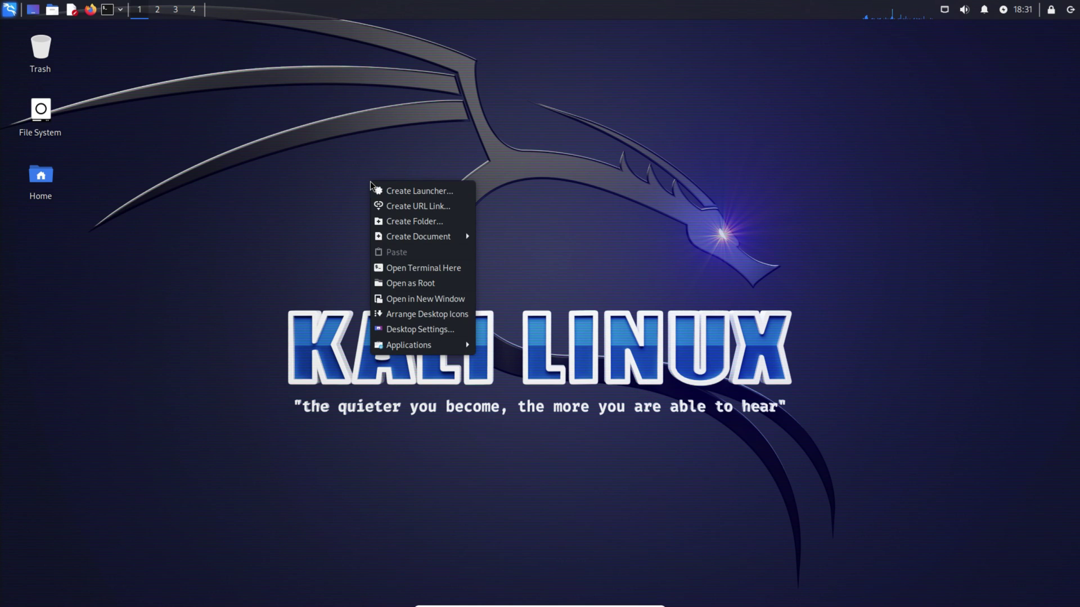
click(396, 332)
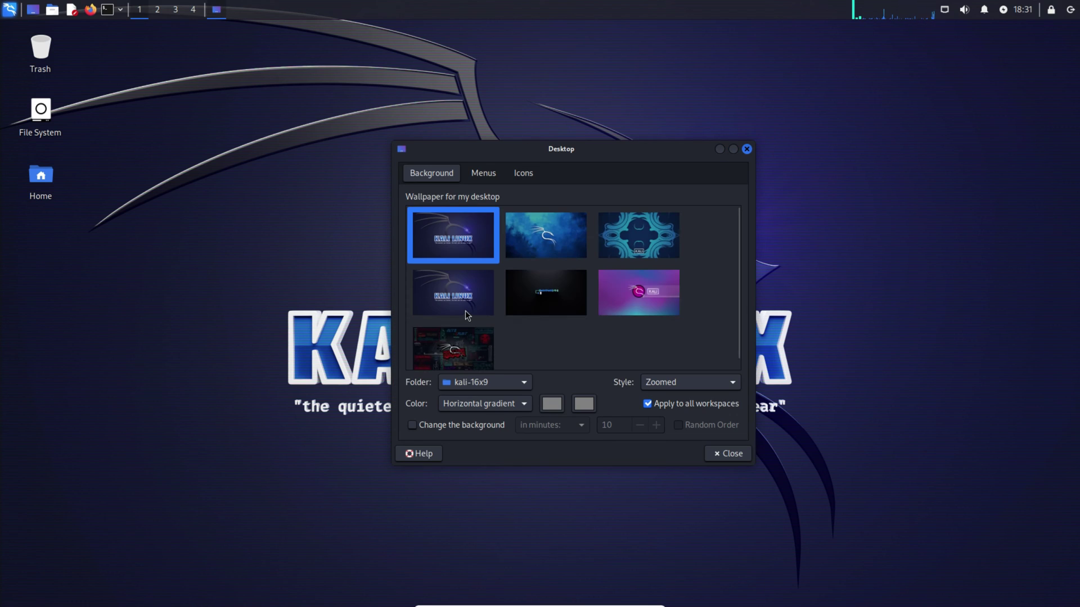
click(541, 242)
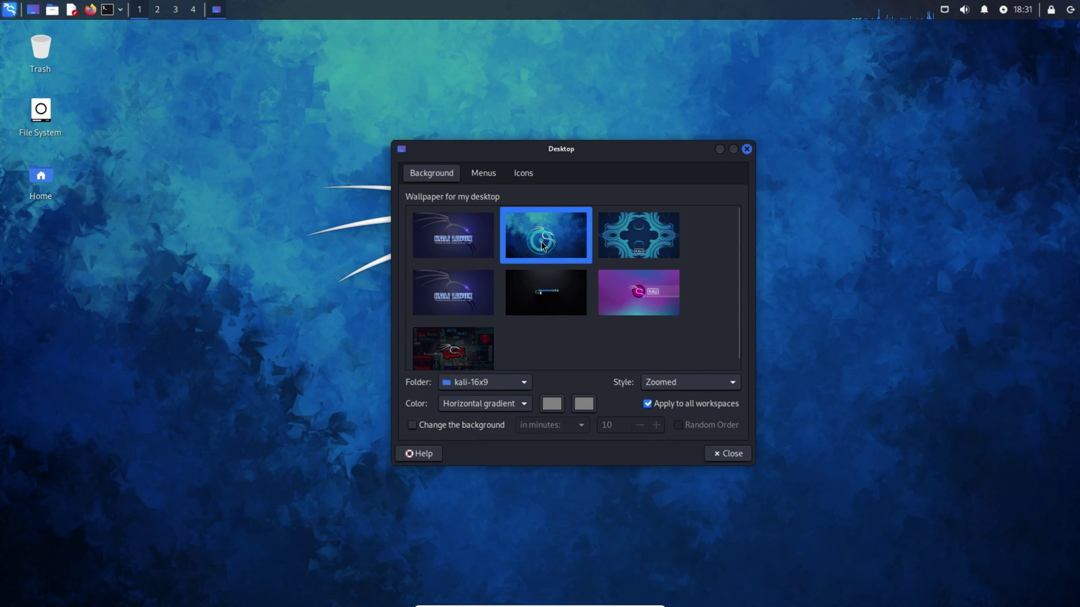
drag(579, 151, 866, 147)
click(822, 286)
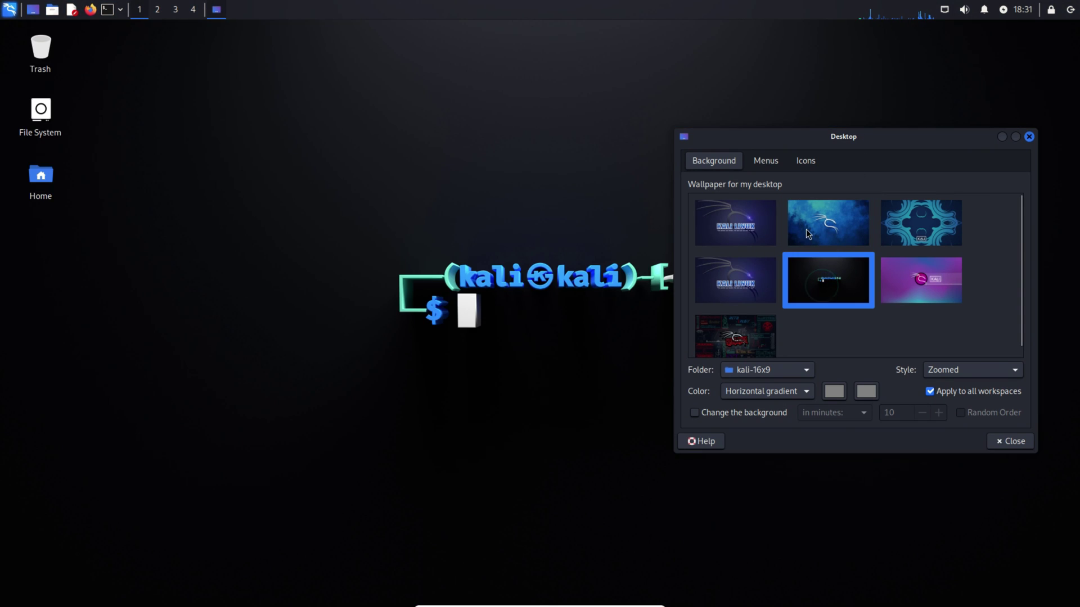
click(832, 224)
click(1029, 138)
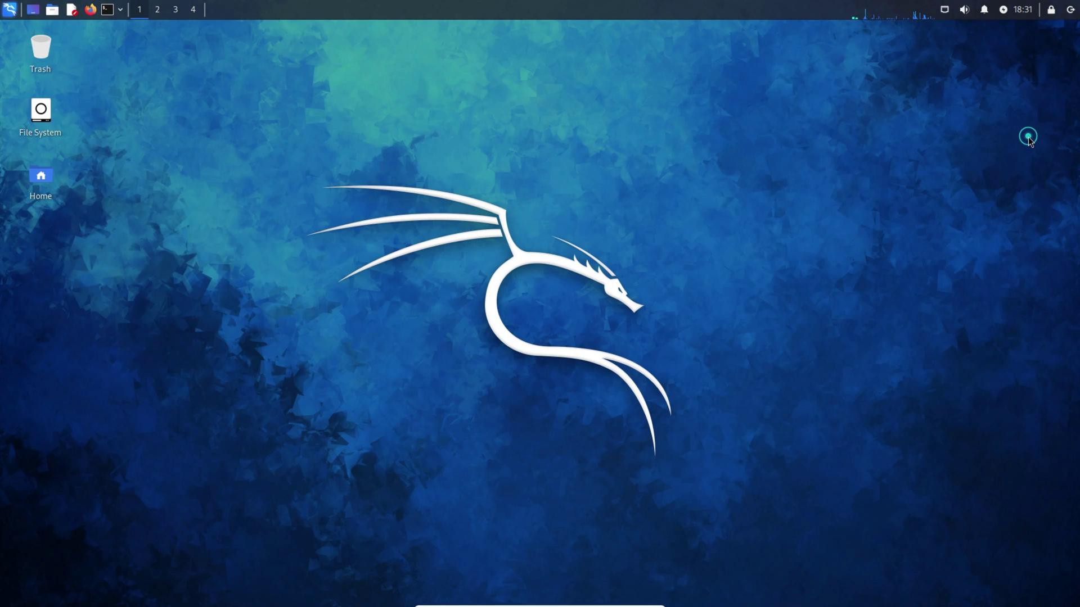